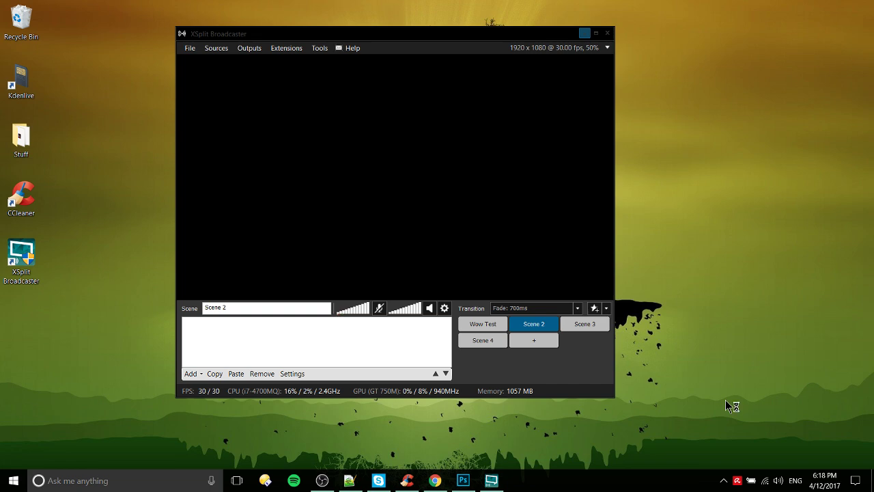
Nudge the XSplit Broadcaster window slightly right and down on the desktop.
drag(451, 33, 482, 43)
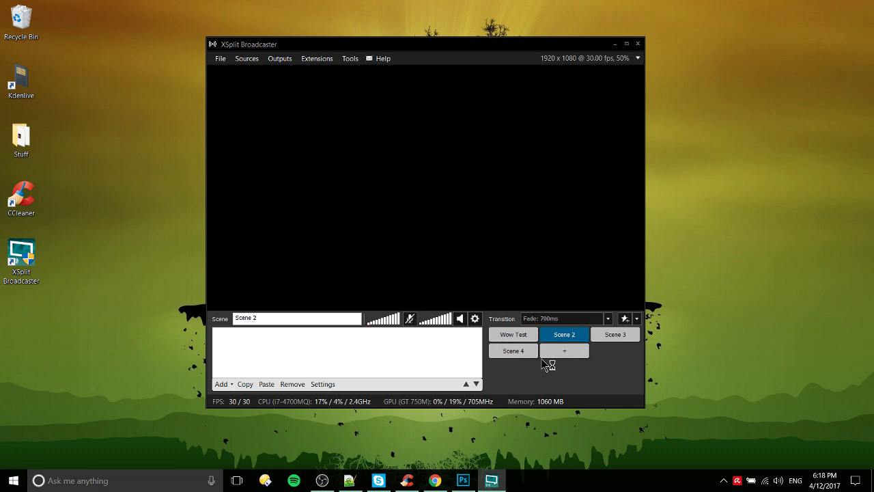
mouse_move(631, 345)
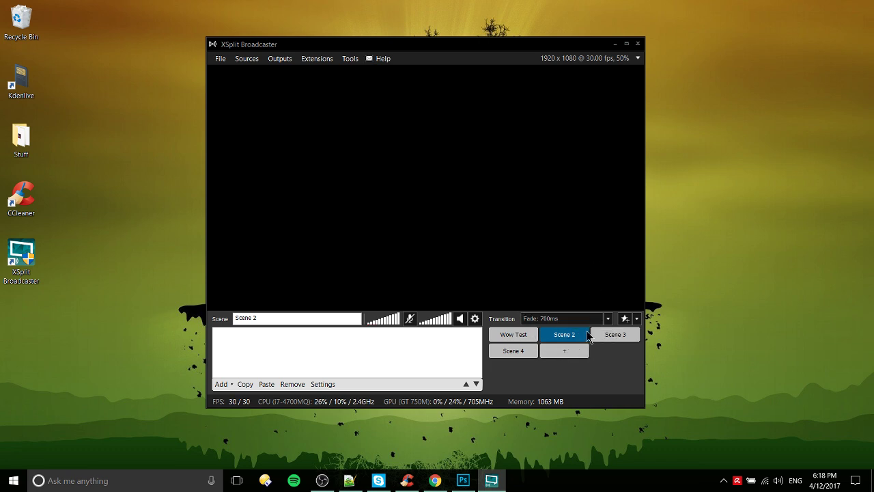
click(604, 342)
click(557, 338)
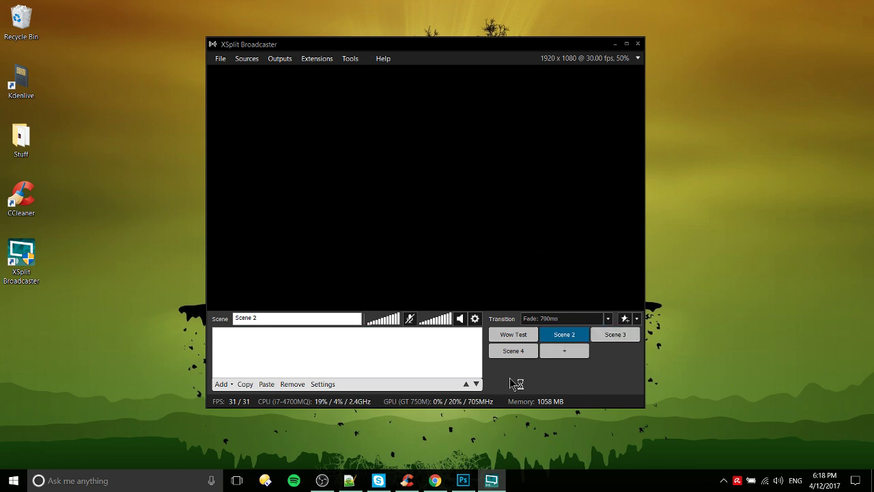
click(517, 338)
click(546, 336)
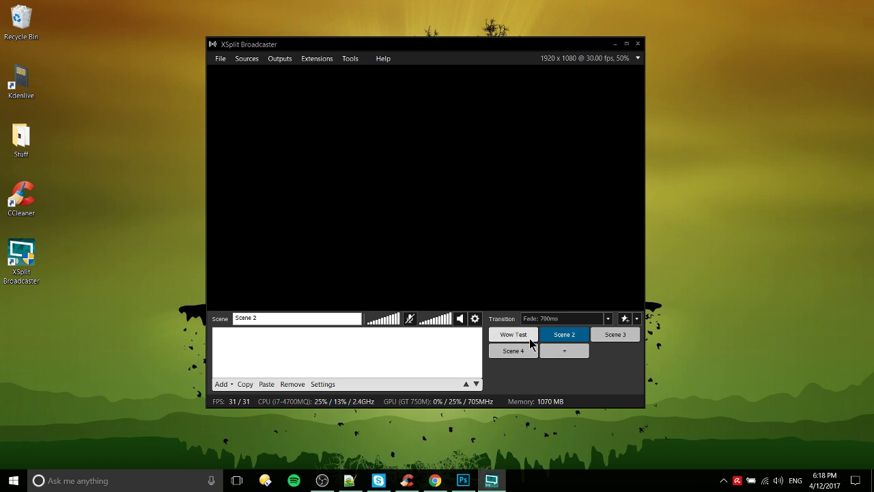
click(519, 336)
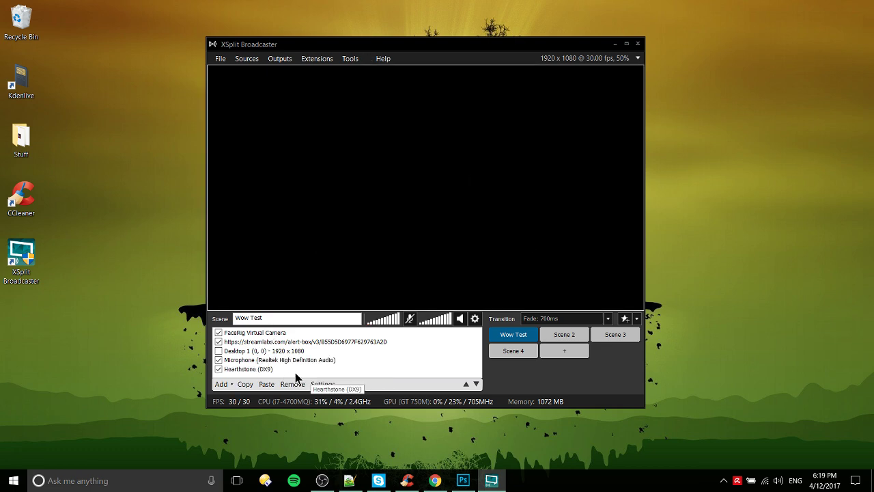
Reselect Scene 2 and check the canvas resolution options, with 1920 x 1080 ticked.
click(562, 338)
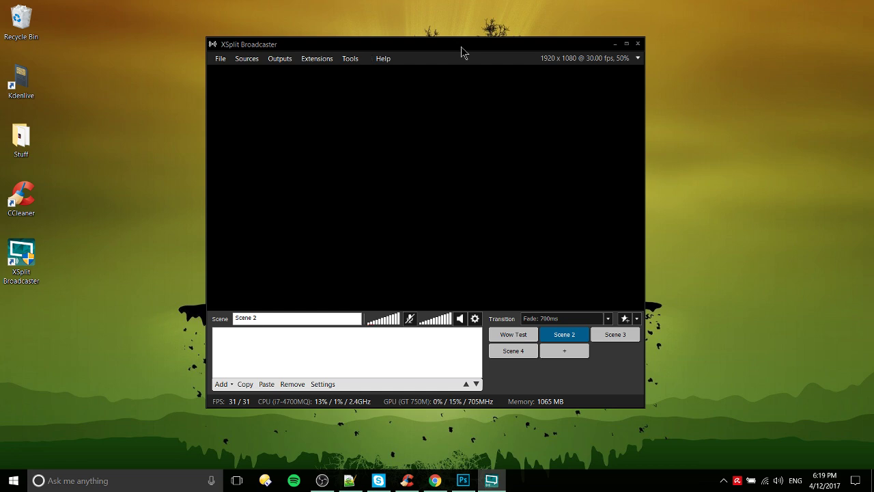
click(638, 59)
click(553, 63)
Confirm the canvas stays at 1920 x 1080 and 30.00 fps, closing the menu unchanged.
click(638, 60)
mouse_move(629, 75)
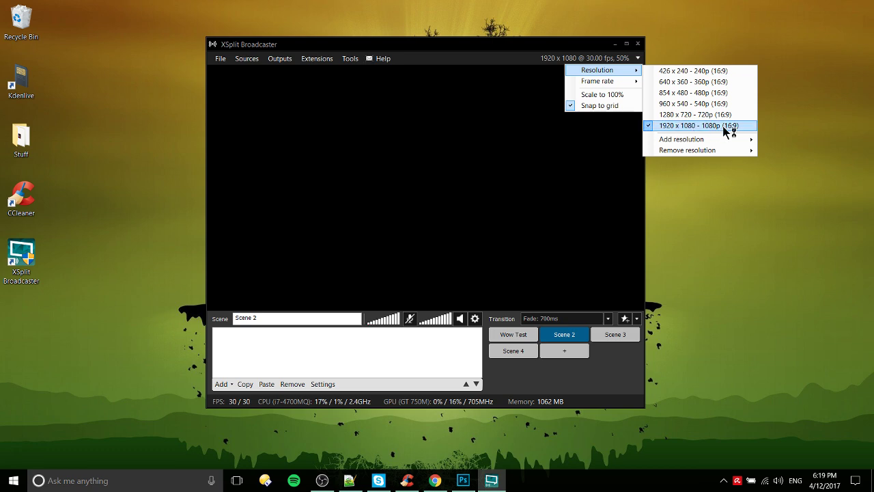
mouse_move(588, 80)
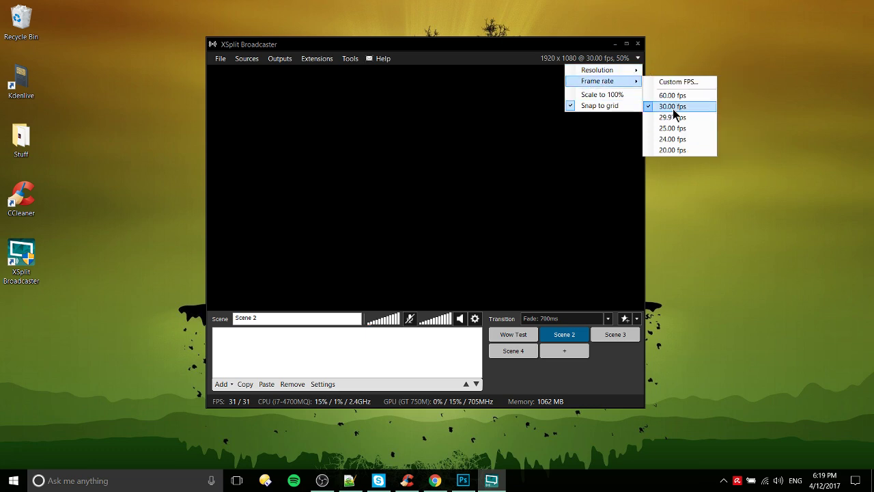
click(570, 157)
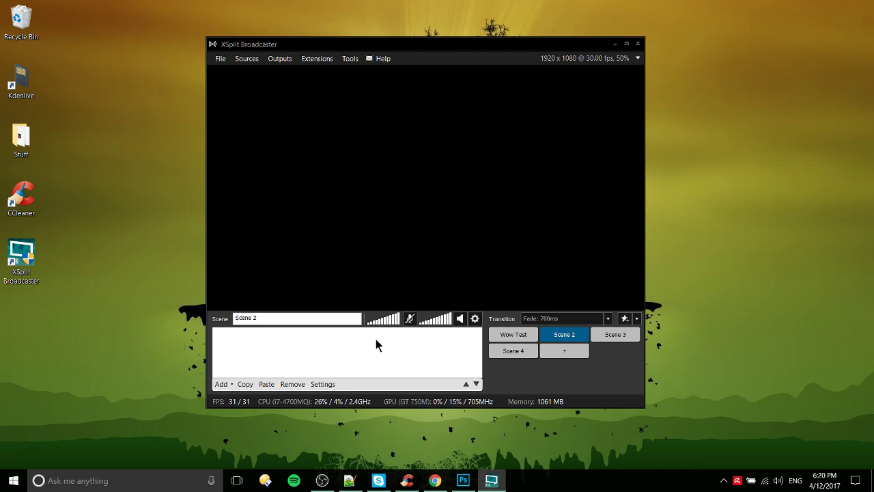
Add a 1514 x 915 desktop-region screen capture and snap it to the preview's top-left.
click(231, 384)
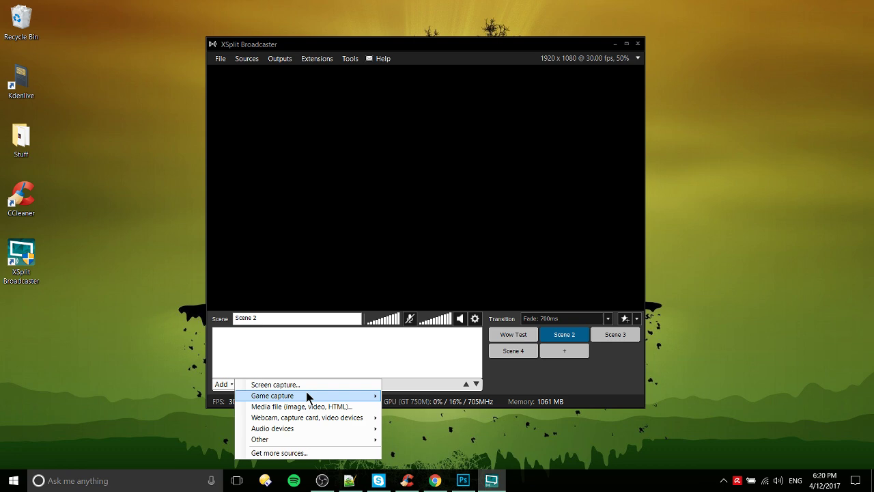
mouse_move(307, 396)
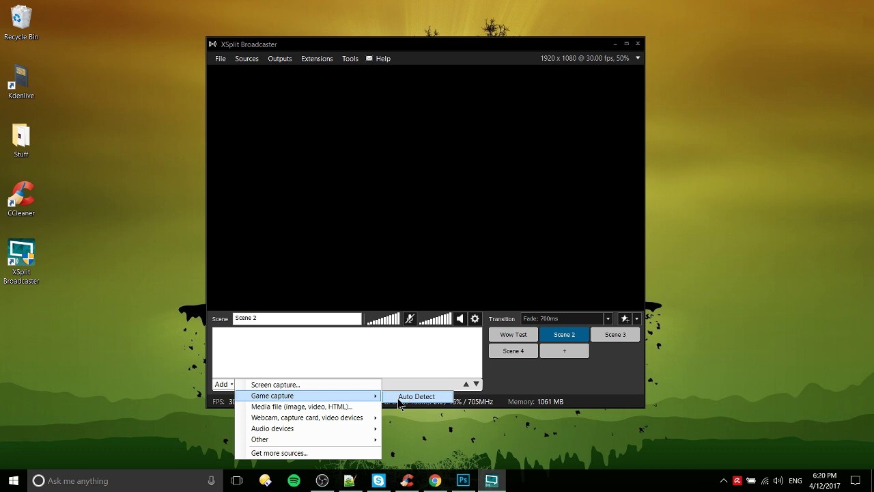
click(360, 384)
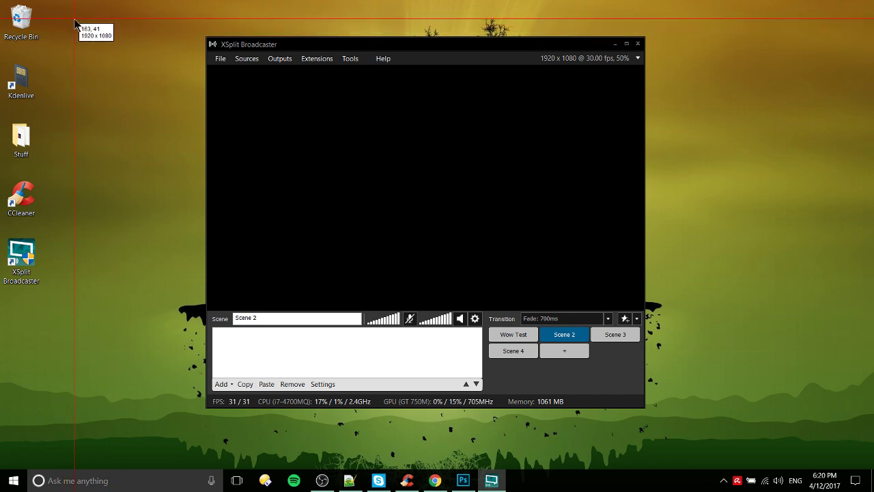
drag(74, 18, 763, 435)
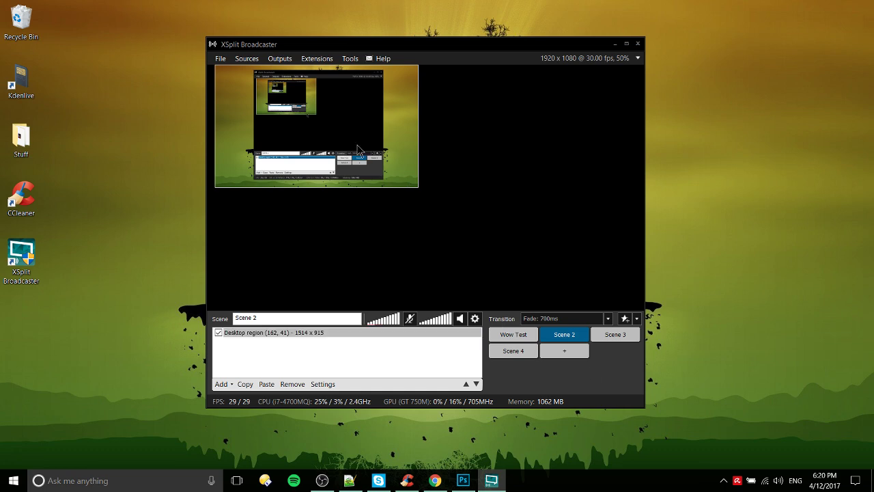
mouse_move(352, 136)
mouse_down()
mouse_move(461, 168)
mouse_move(347, 136)
mouse_up()
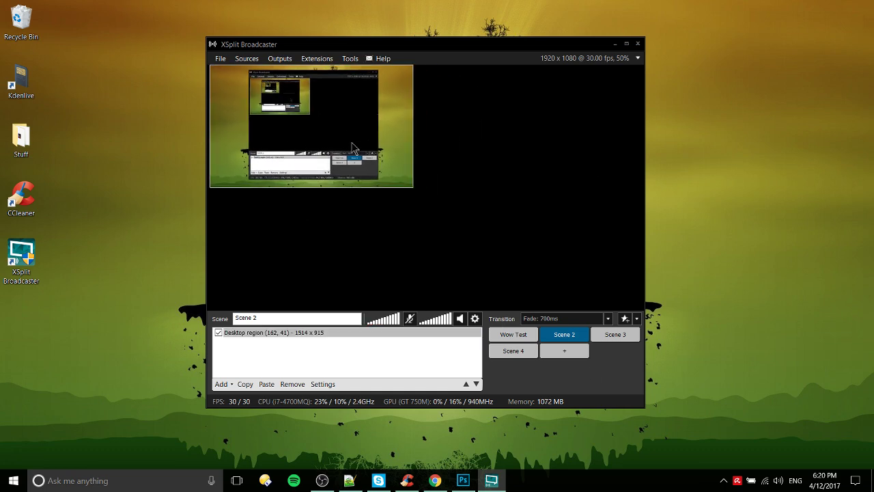
click(328, 333)
Open the region source's properties, close them, and remove the capture from Scene 2.
right_click(328, 333)
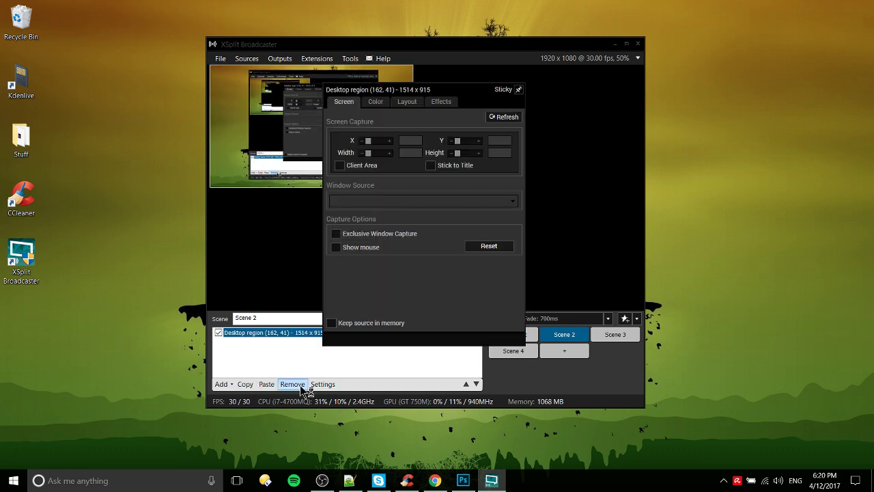
click(295, 373)
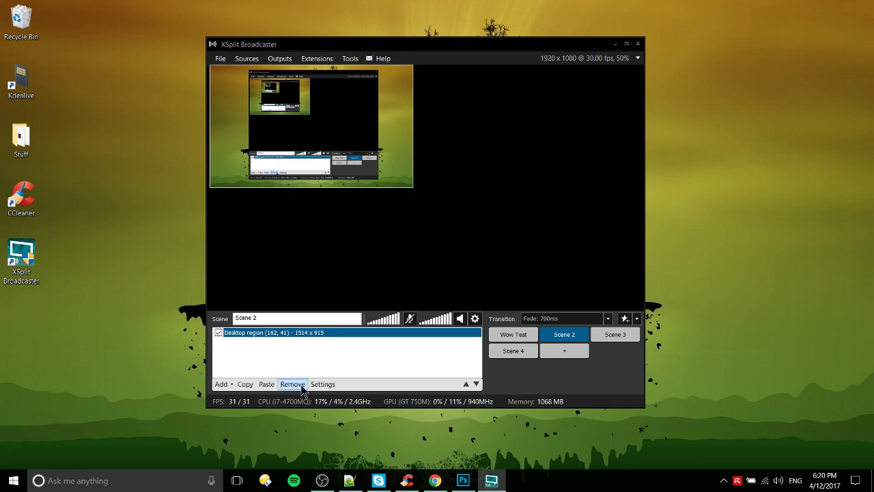
click(292, 383)
click(224, 384)
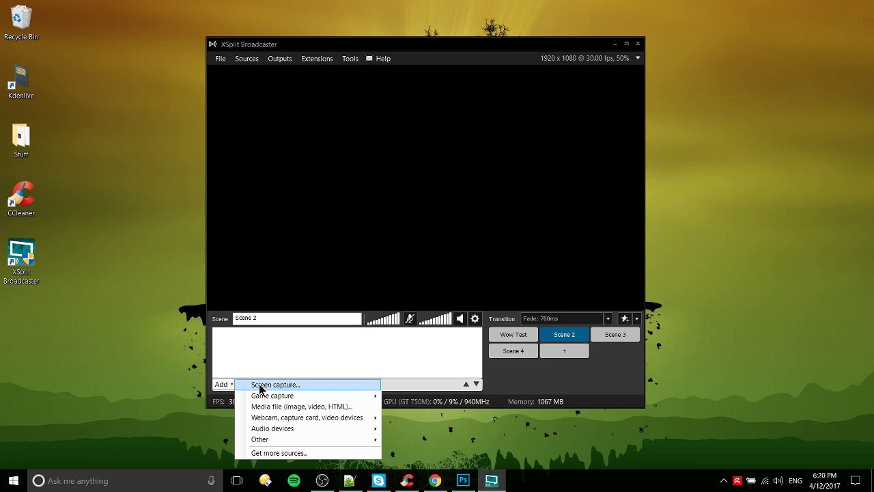
Capture a smaller 1182 x 888 desktop region, shrink it and place it below the canvas centre.
click(274, 384)
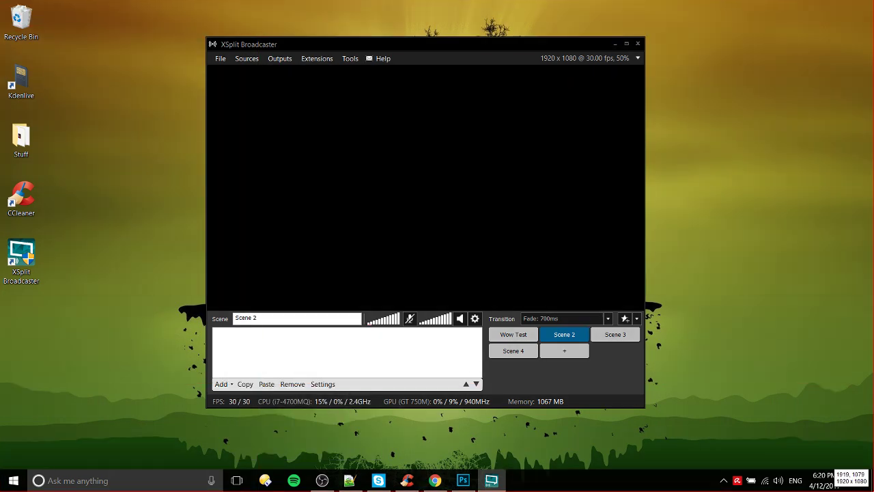
drag(159, 21, 698, 427)
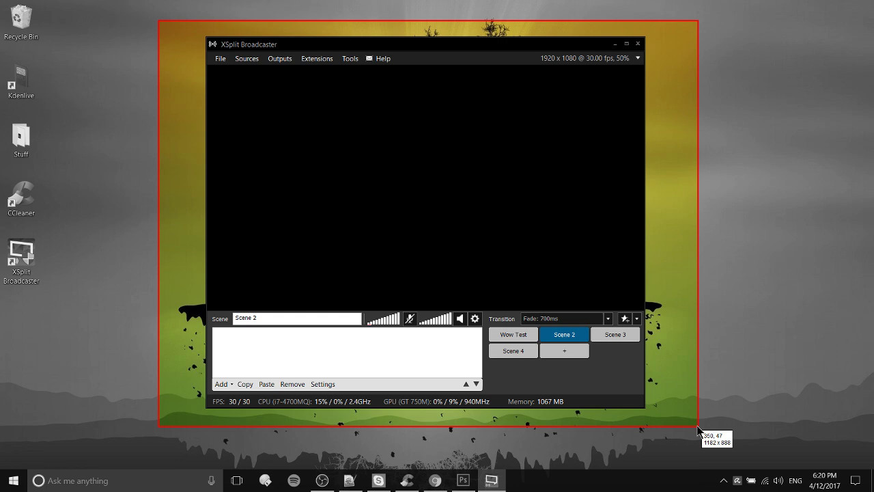
drag(698, 427, 697, 427)
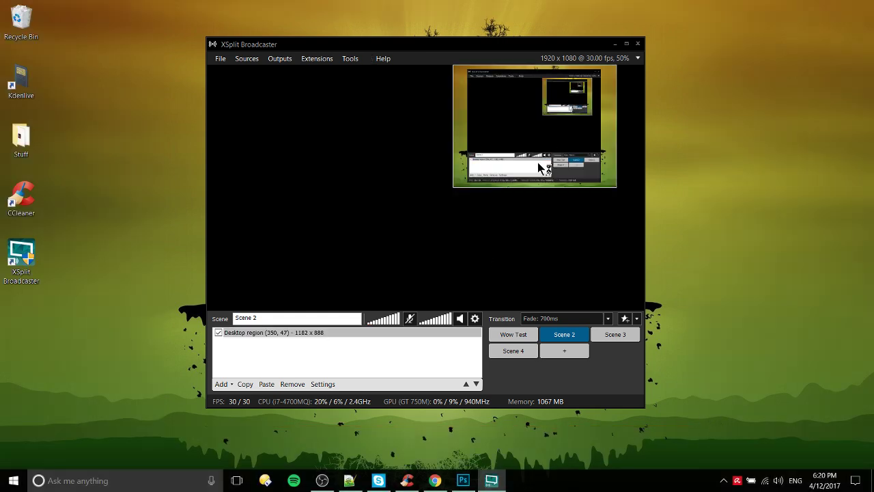
drag(538, 162, 408, 203)
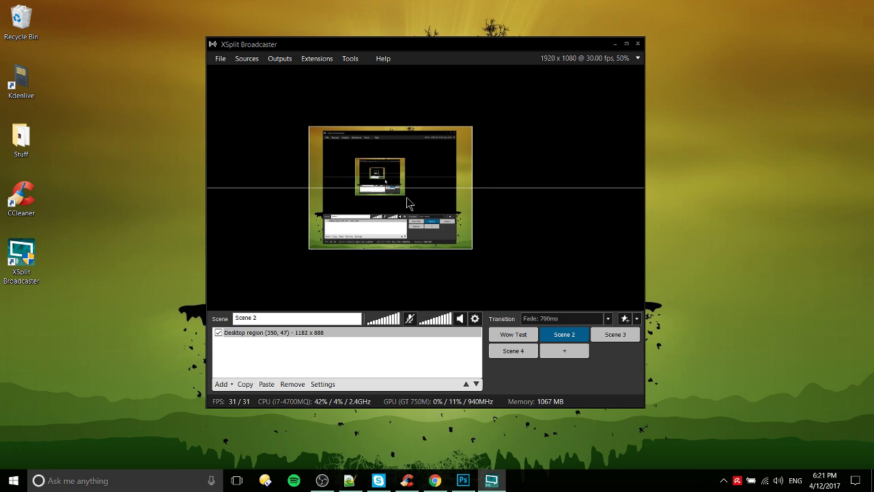
drag(308, 125, 356, 172)
drag(437, 199, 486, 225)
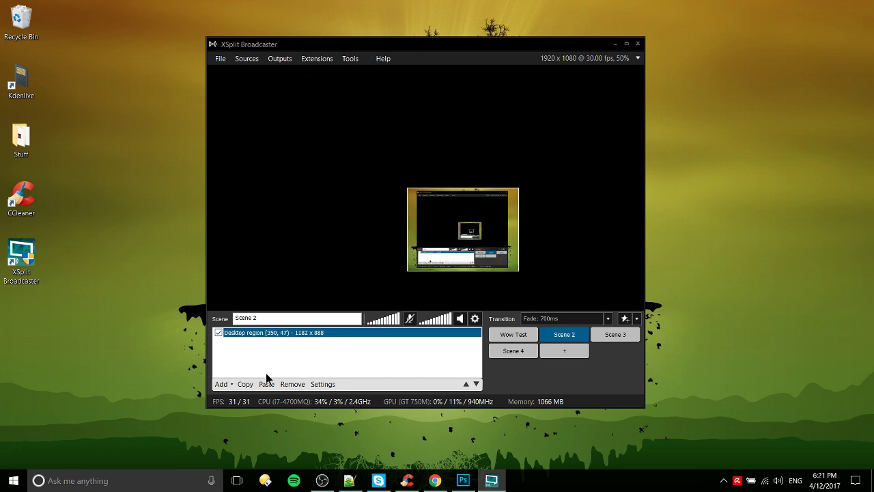
Remove the desktop region capture and add a Game: Auto Detect capture to Scene 2.
click(289, 385)
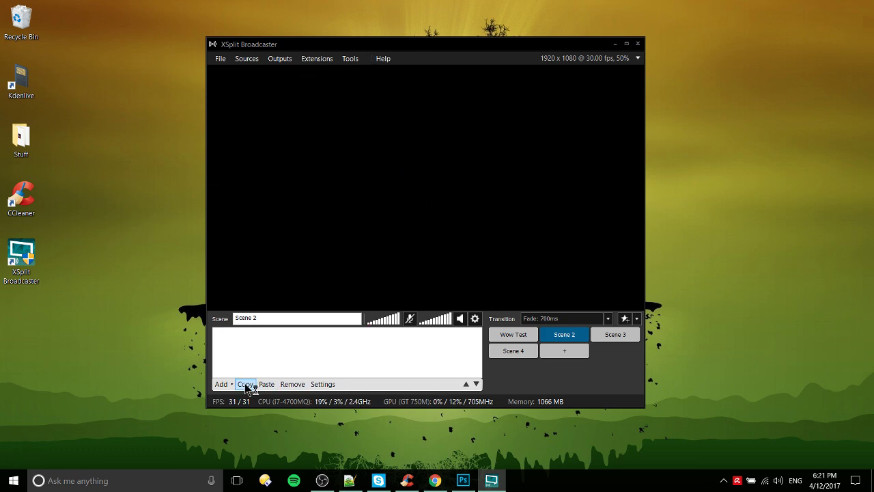
click(224, 384)
mouse_move(267, 396)
click(396, 397)
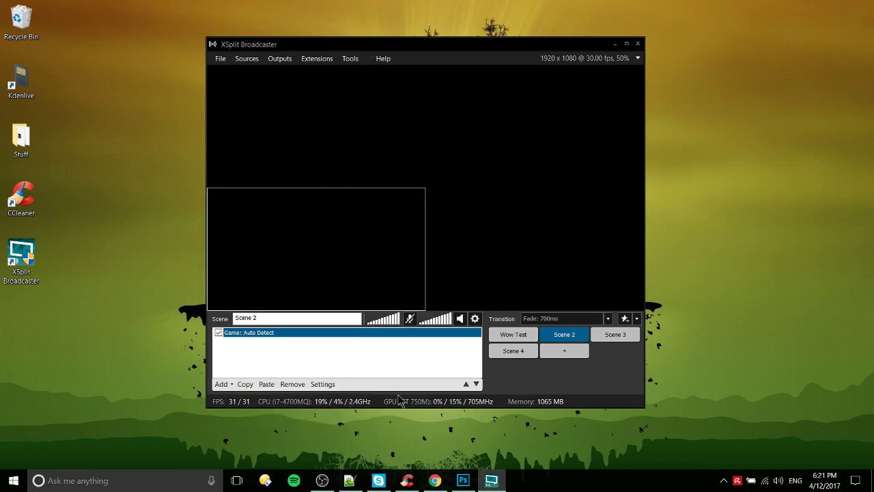
Resize and reposition the game capture in the preview, then remove it from the scene.
drag(344, 224, 343, 99)
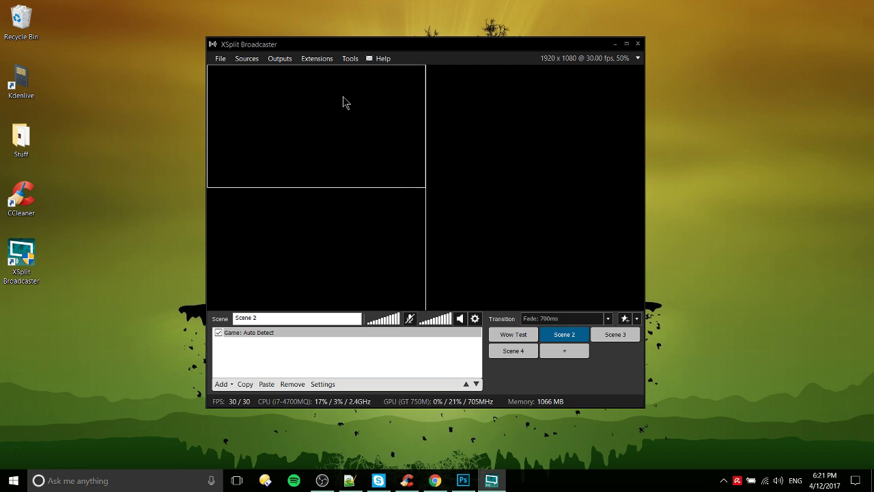
click(423, 189)
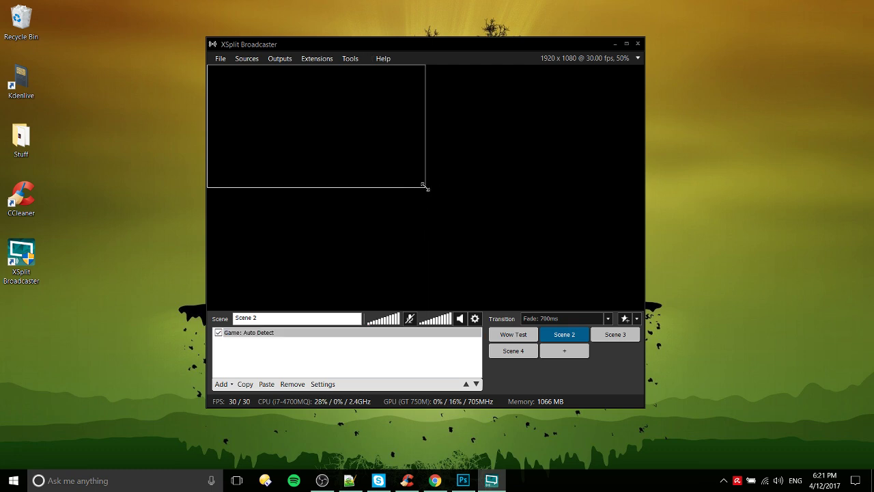
click(425, 191)
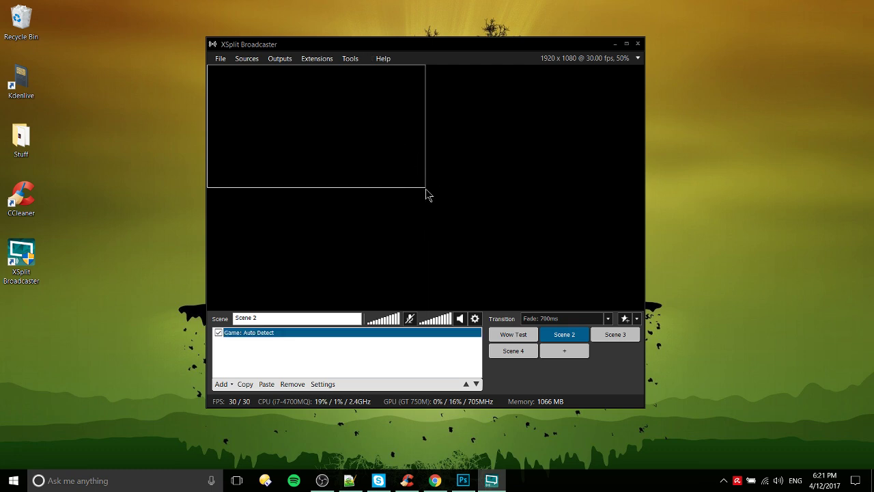
drag(423, 187, 673, 311)
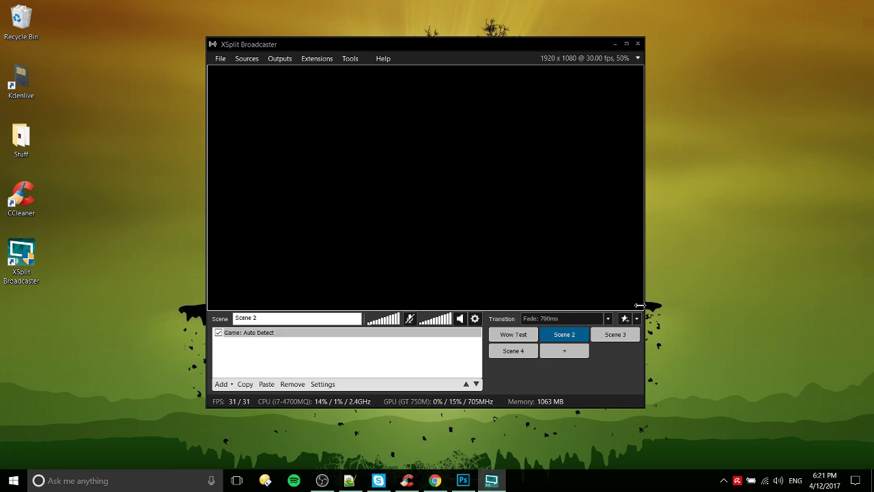
drag(639, 305, 433, 199)
drag(341, 169, 419, 191)
drag(449, 165, 474, 185)
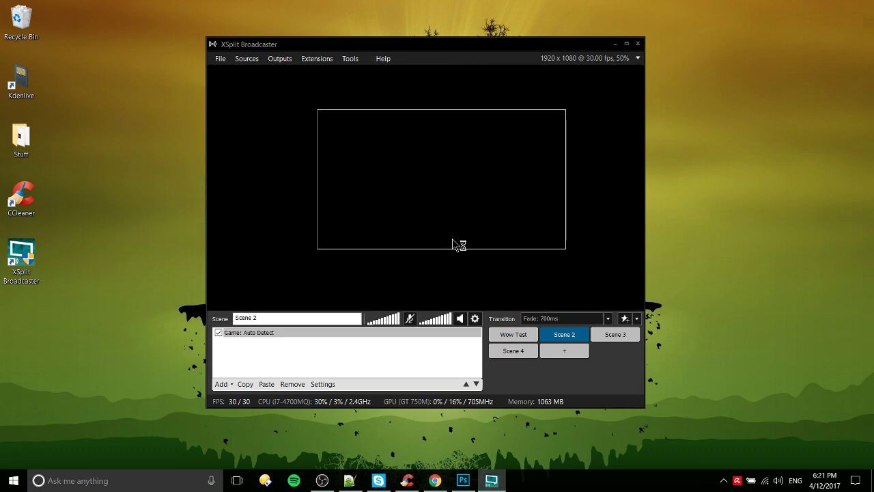
click(335, 333)
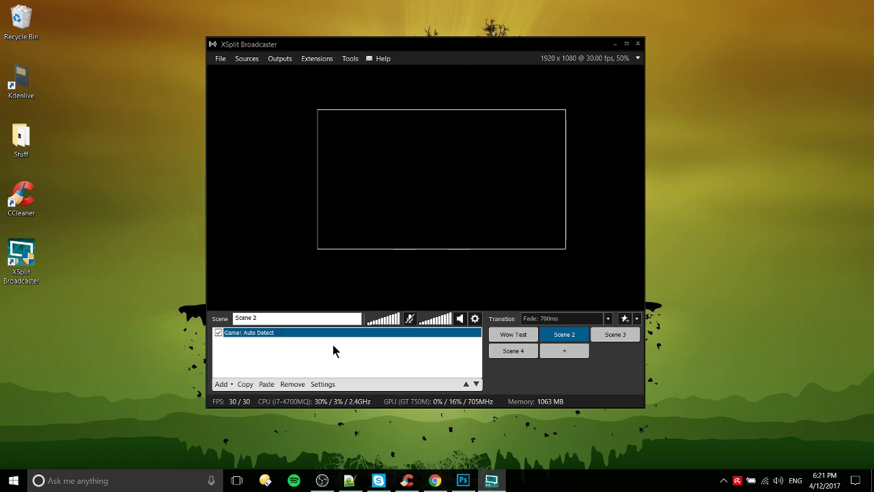
click(293, 385)
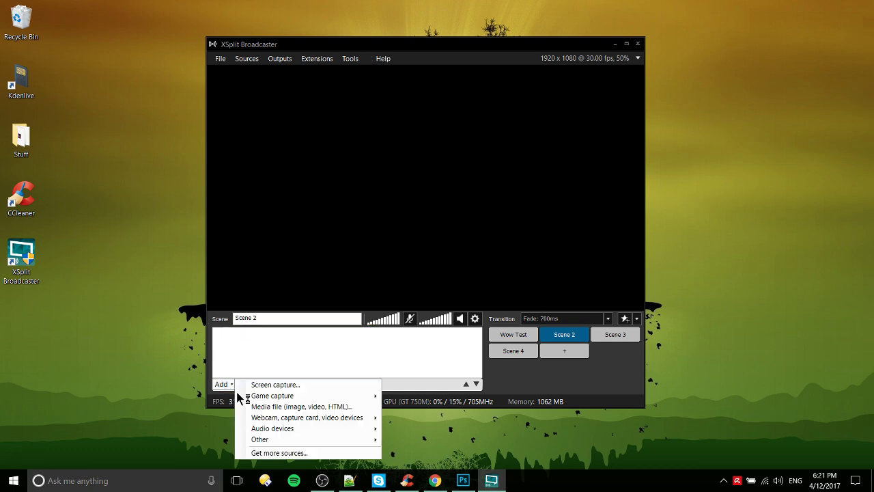
Add bigbox_pc.png from the Pictures folder as a media source.
click(266, 408)
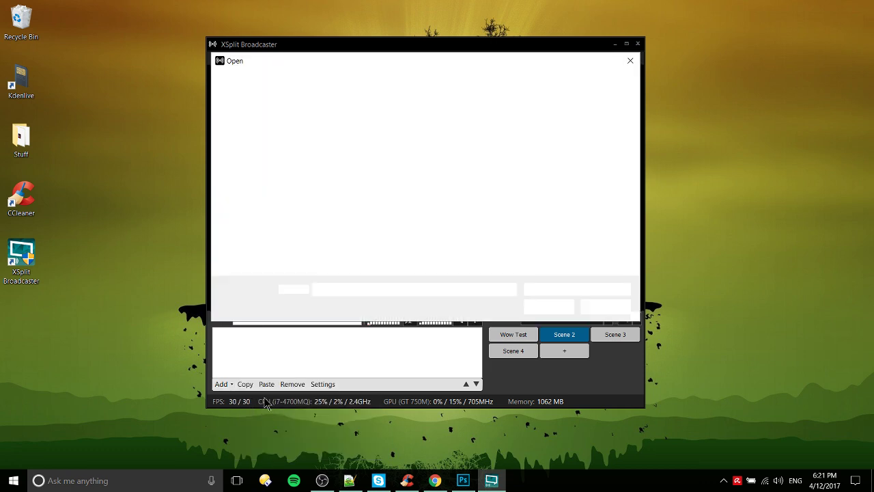
drag(314, 57, 405, 137)
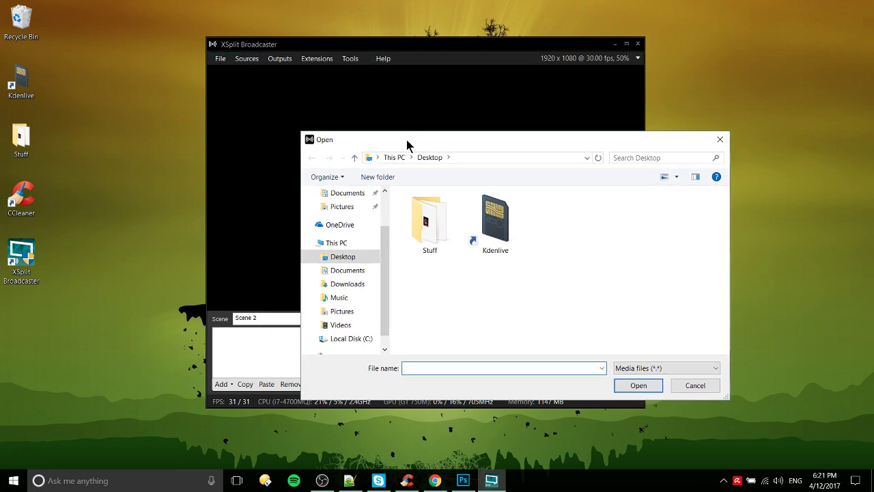
click(336, 312)
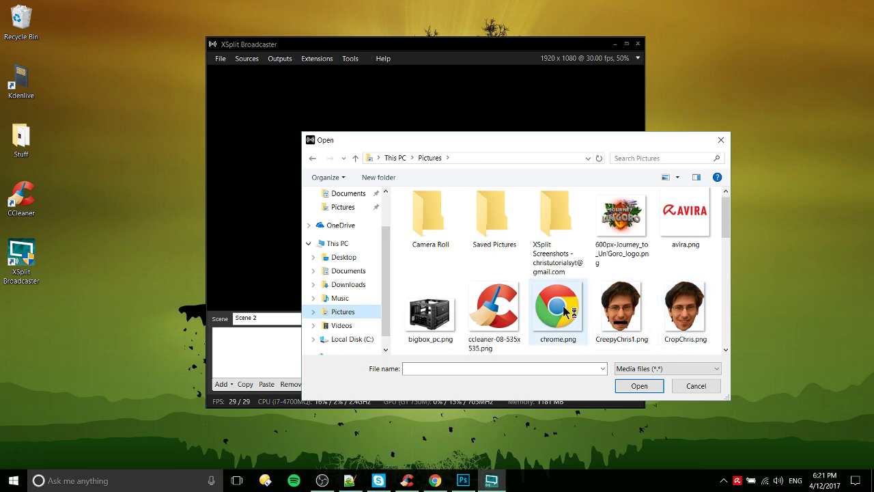
double_click(427, 315)
Shrink the PC image and place it in the preview's lower-left corner.
drag(554, 254, 316, 262)
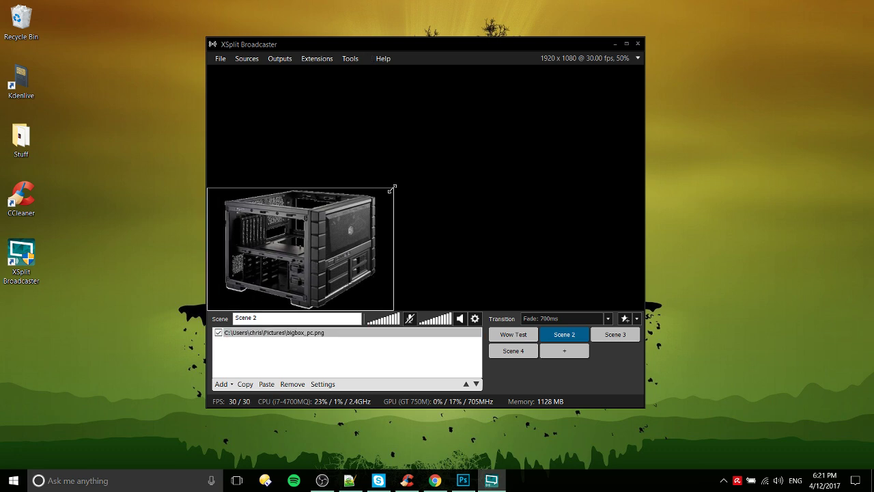
drag(393, 188, 342, 230)
drag(302, 262, 290, 262)
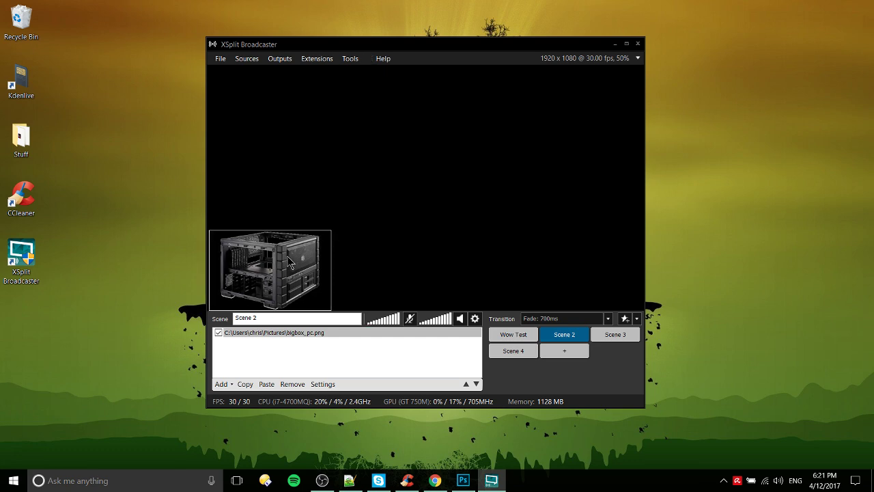
click(327, 358)
click(222, 384)
Add a Game: Auto Detect capture above the PC image, then bring up the Windows Start menu.
mouse_move(280, 421)
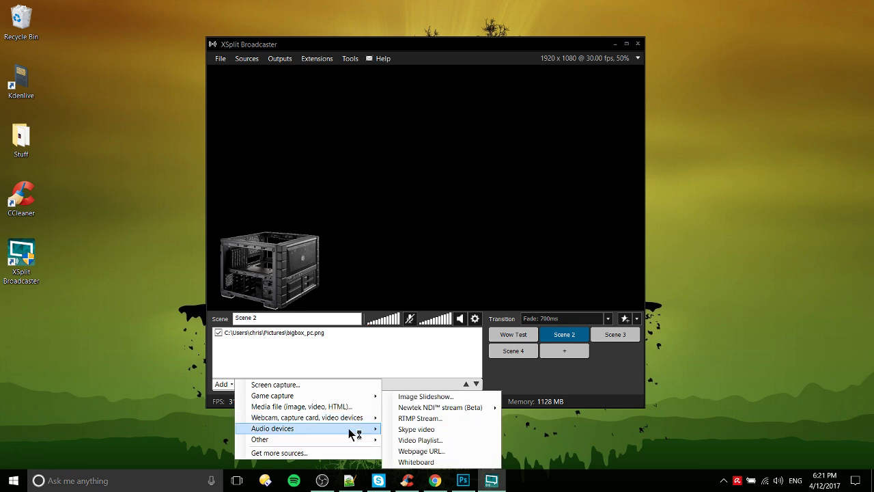
mouse_move(349, 428)
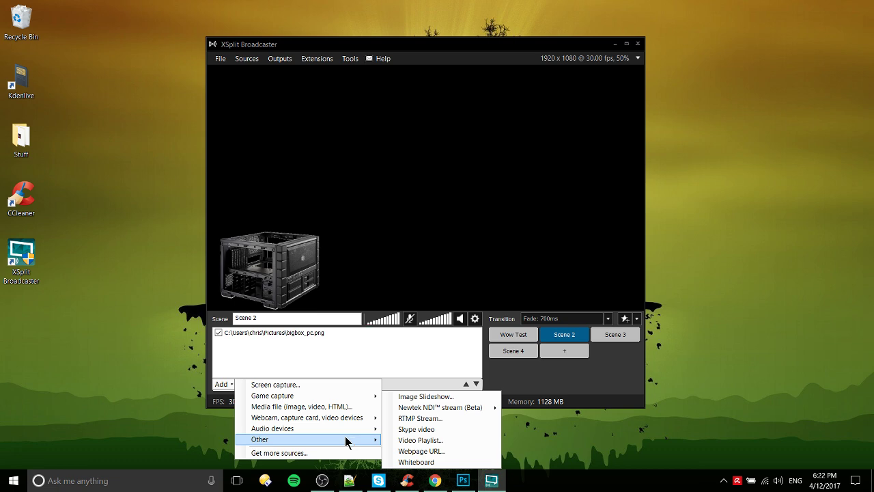
mouse_move(348, 396)
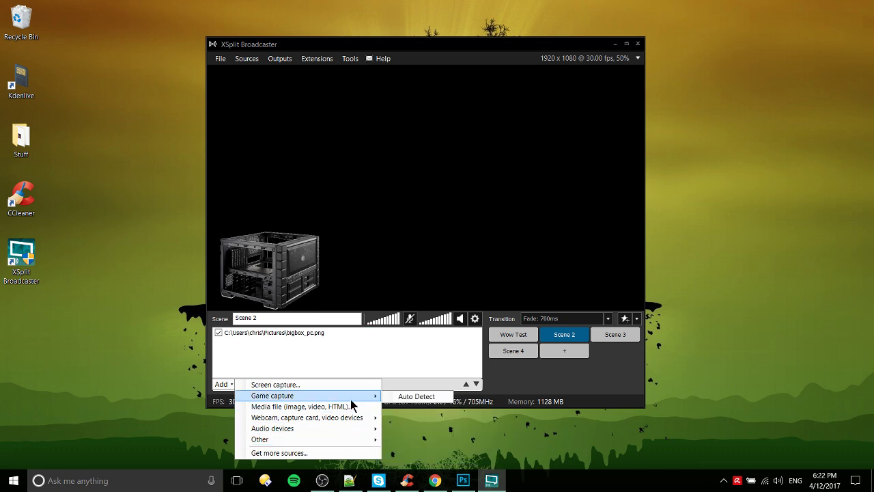
click(409, 398)
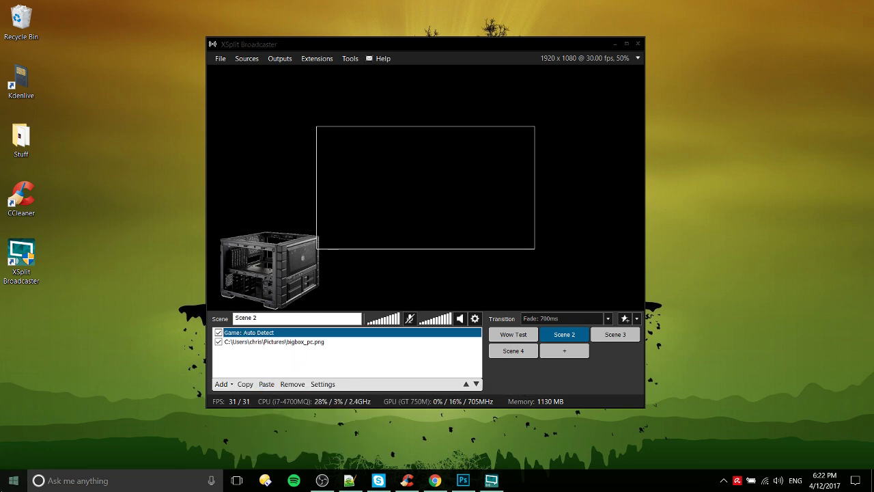
click(14, 480)
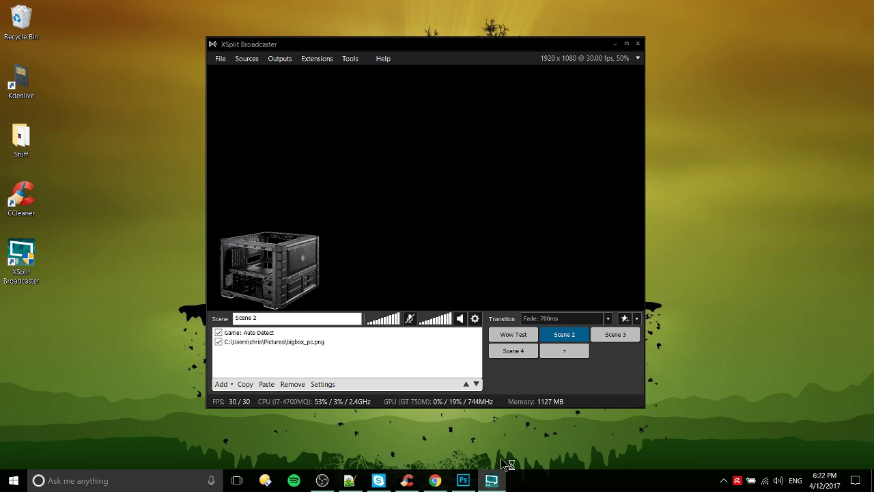
Launch Hearthstone from the Blizzard launcher, then go to XSplit's Tools menu.
click(221, 58)
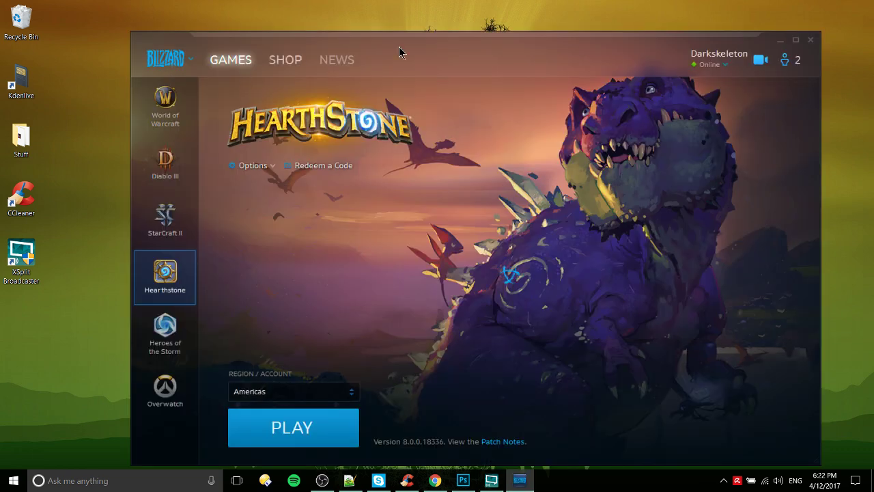
click(293, 427)
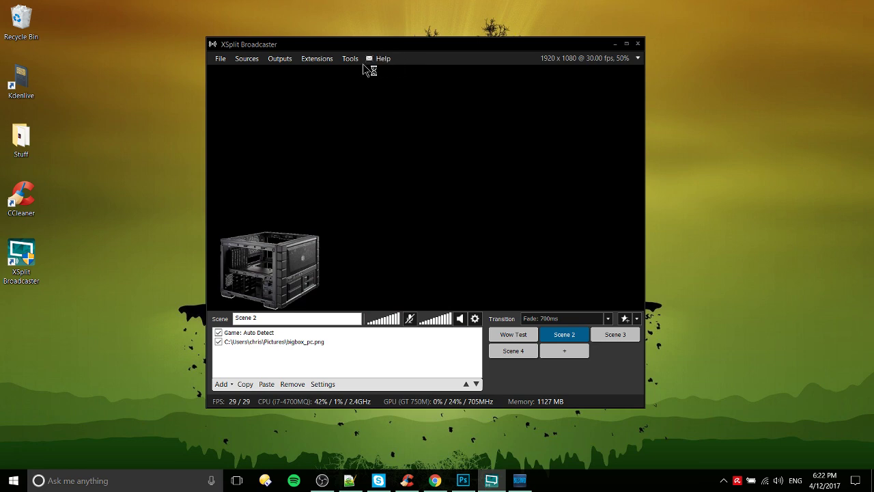
click(247, 59)
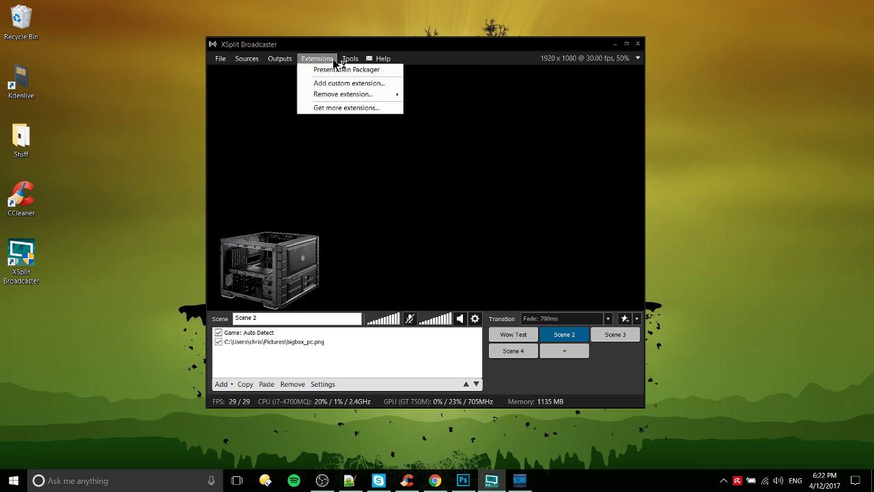
click(350, 59)
click(347, 60)
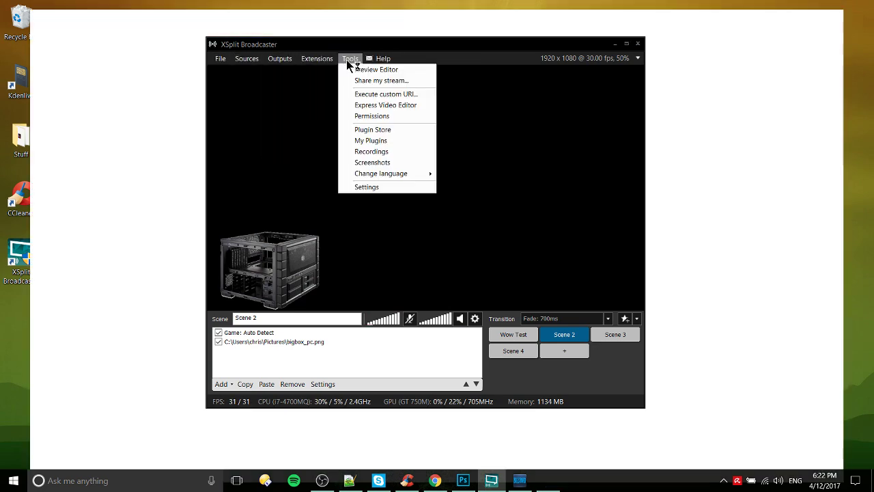
In Audio settings, keep Default Speakers, pick the Realtek High Definition Audio microphone, and apply.
click(359, 187)
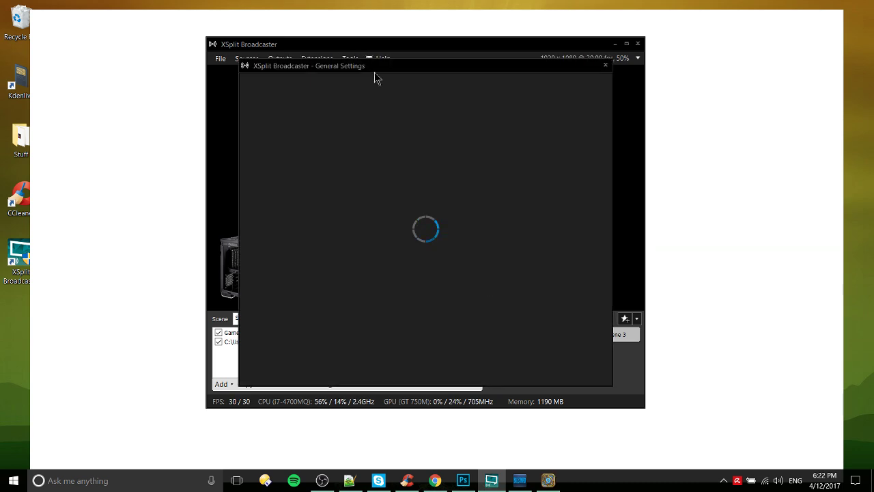
drag(397, 68, 512, 111)
click(362, 122)
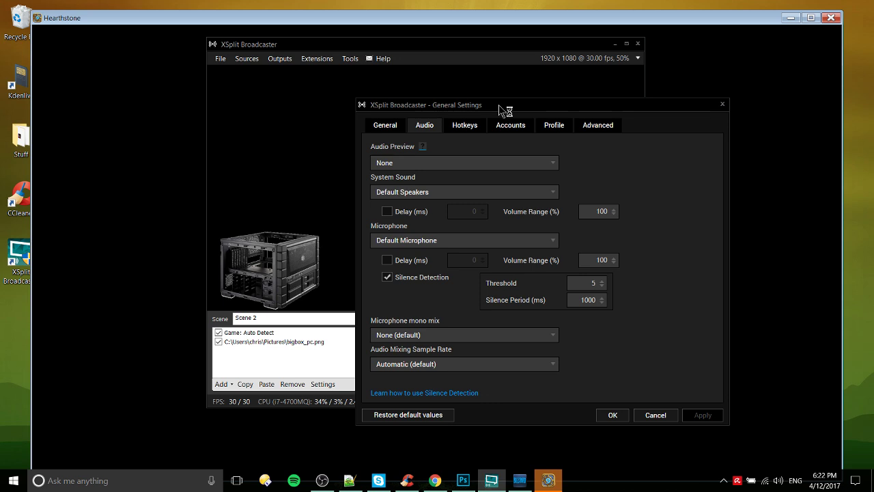
click(449, 193)
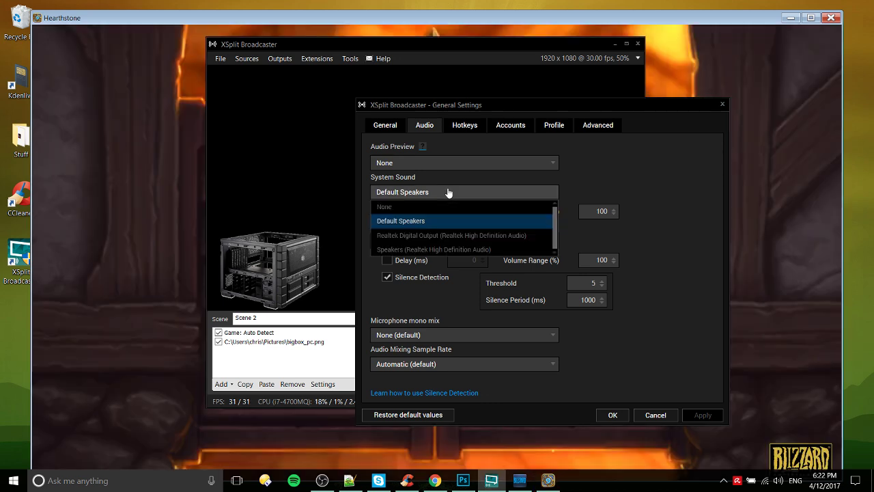
click(500, 222)
click(430, 240)
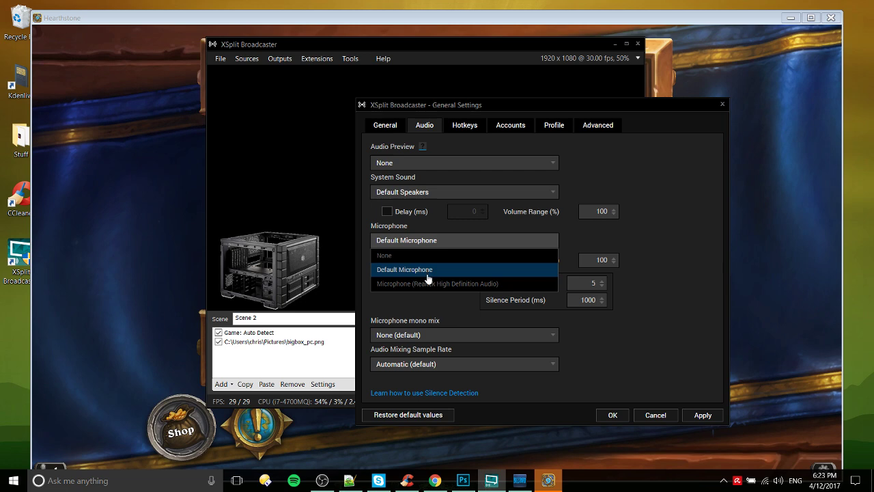
click(430, 284)
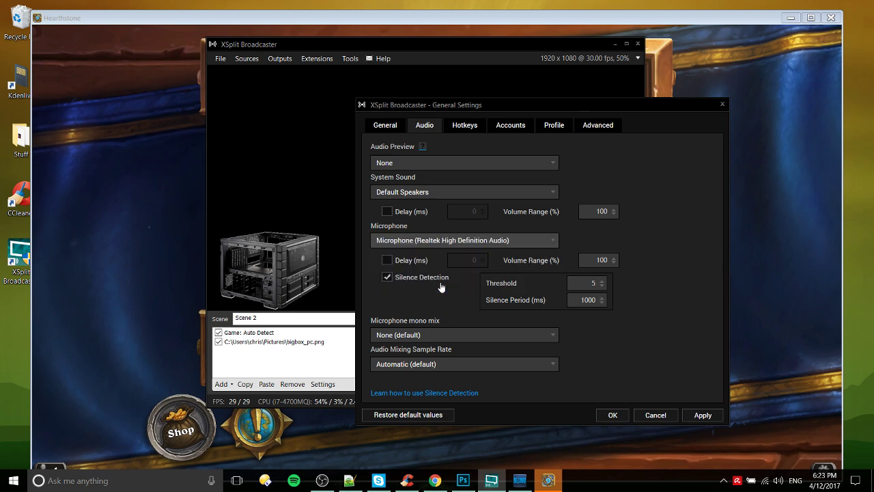
click(702, 414)
click(612, 414)
click(736, 445)
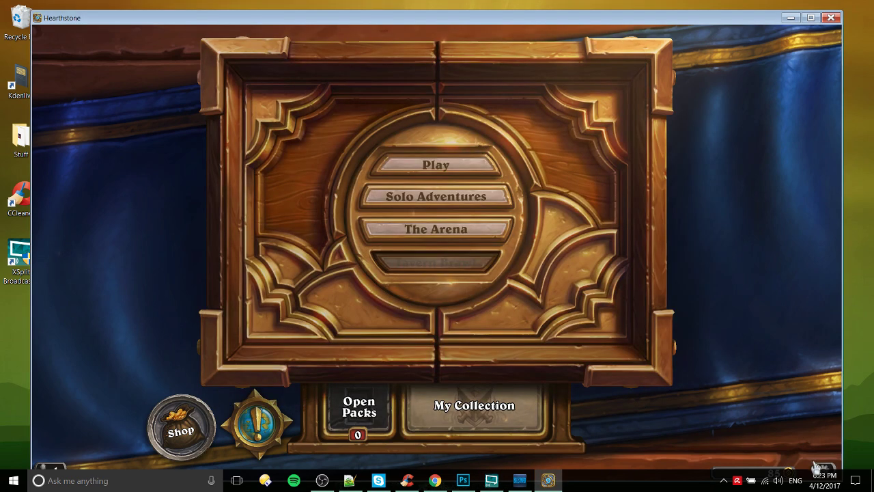
click(823, 467)
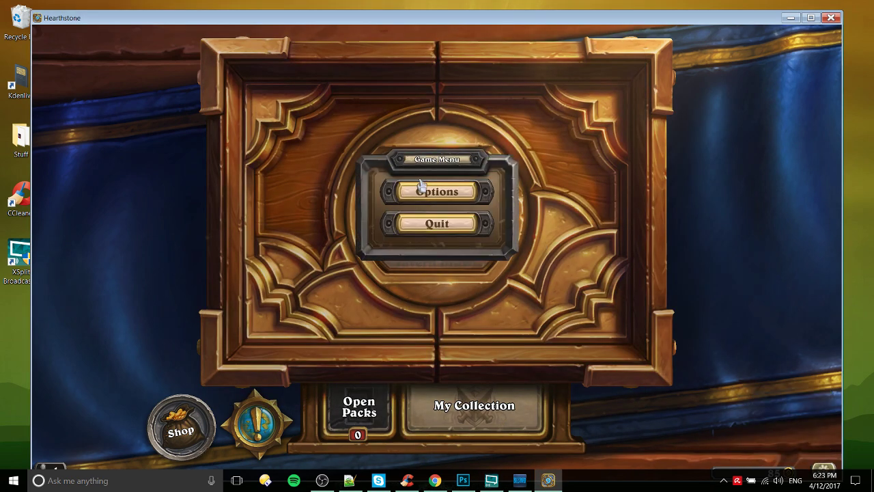
click(473, 190)
click(702, 244)
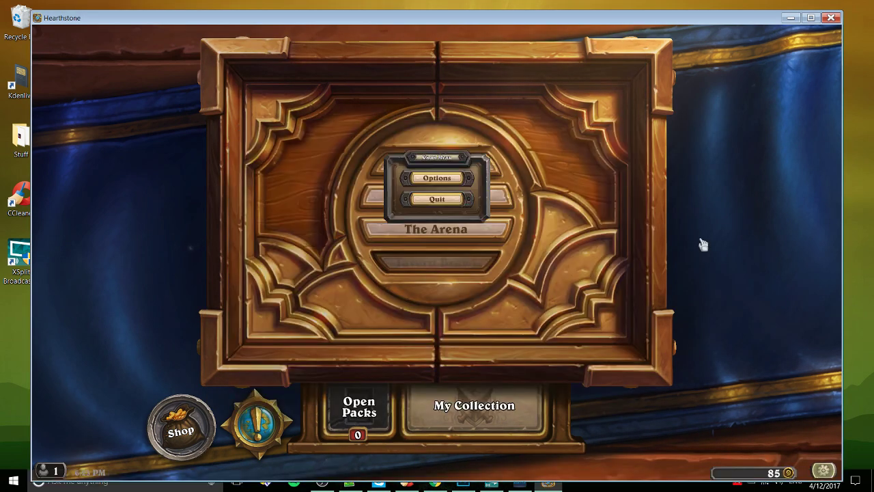
click(702, 254)
click(323, 482)
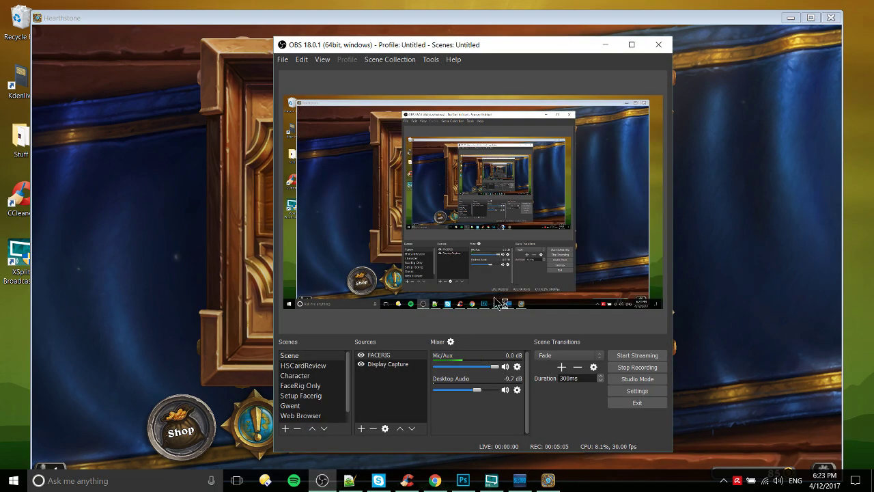
click(570, 225)
drag(666, 100, 527, 209)
drag(399, 272, 408, 130)
drag(424, 193, 666, 311)
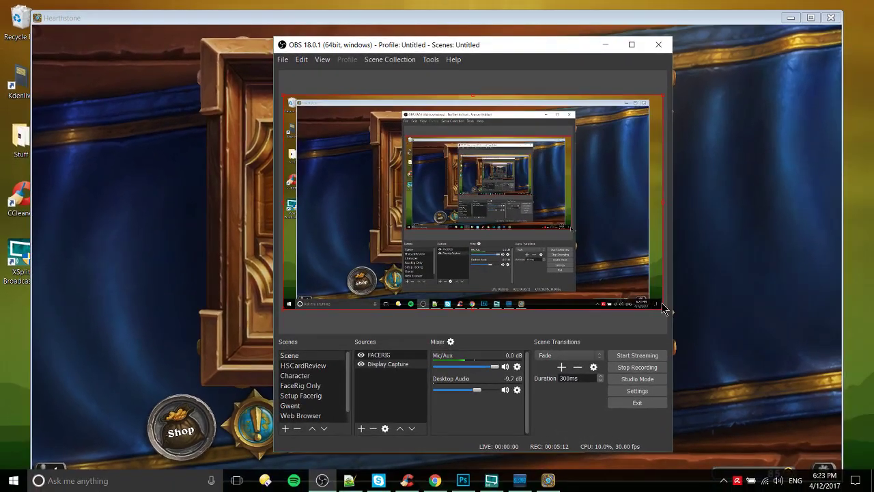
click(606, 44)
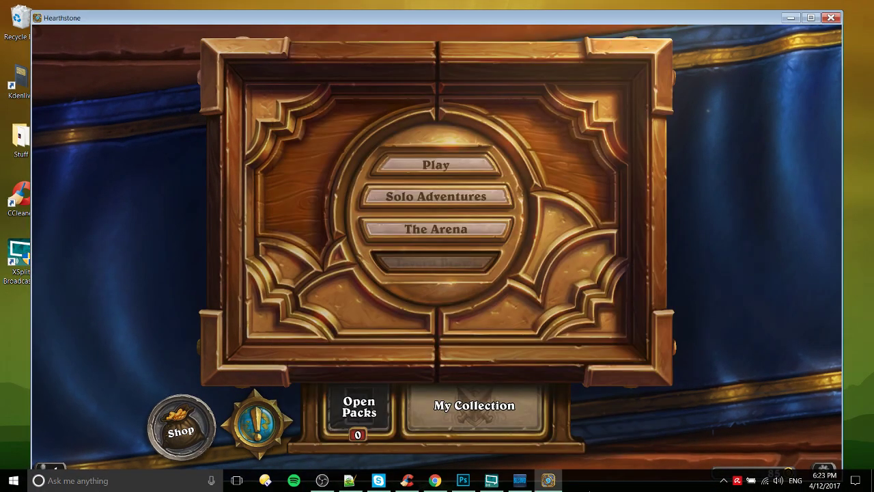
Bring XSplit back over Hearthstone and stretch Scene 2's game capture to fill the preview.
click(491, 480)
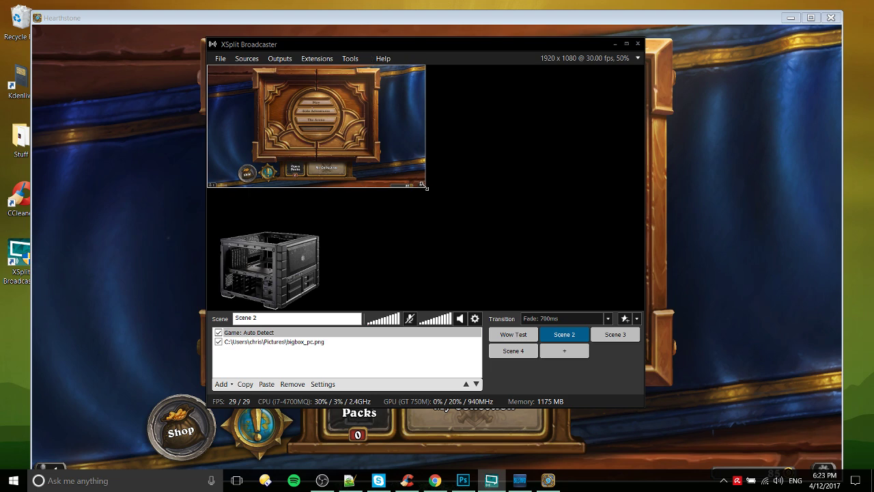
drag(423, 184, 623, 311)
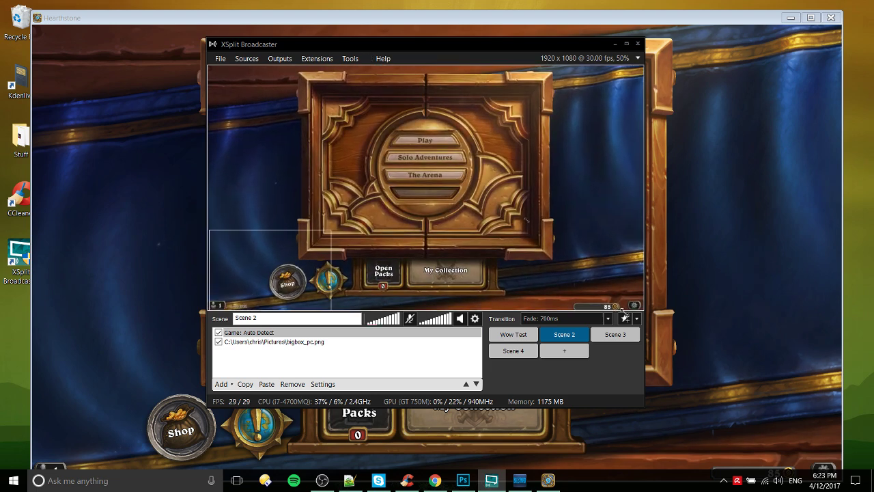
click(373, 136)
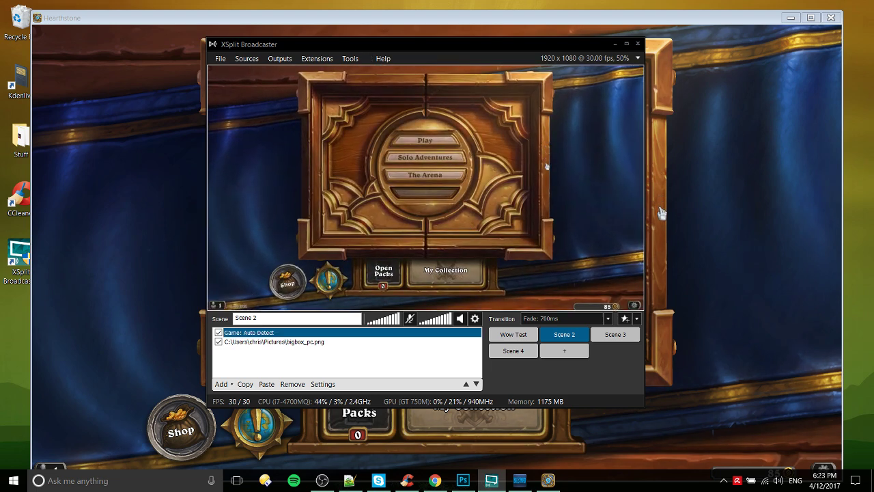
click(592, 32)
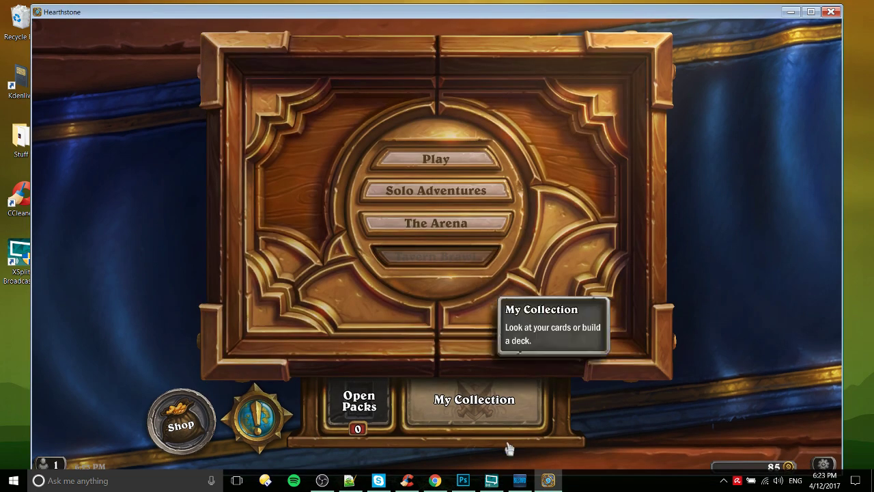
click(492, 480)
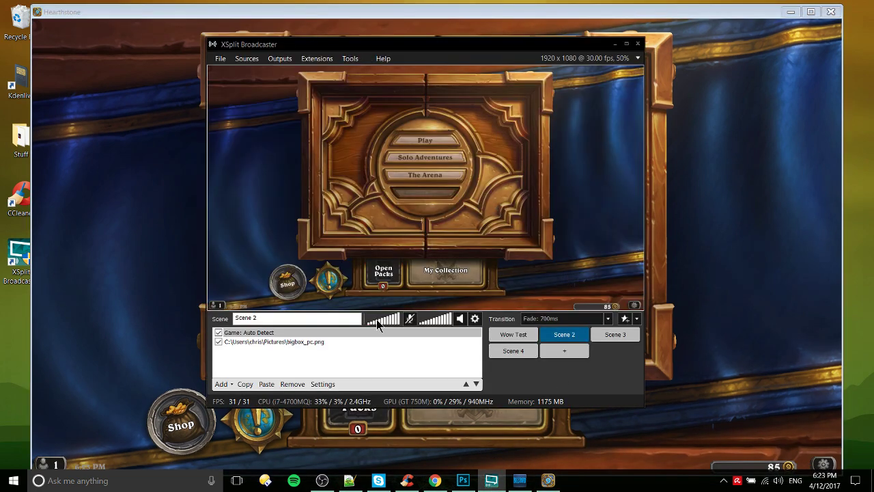
click(332, 332)
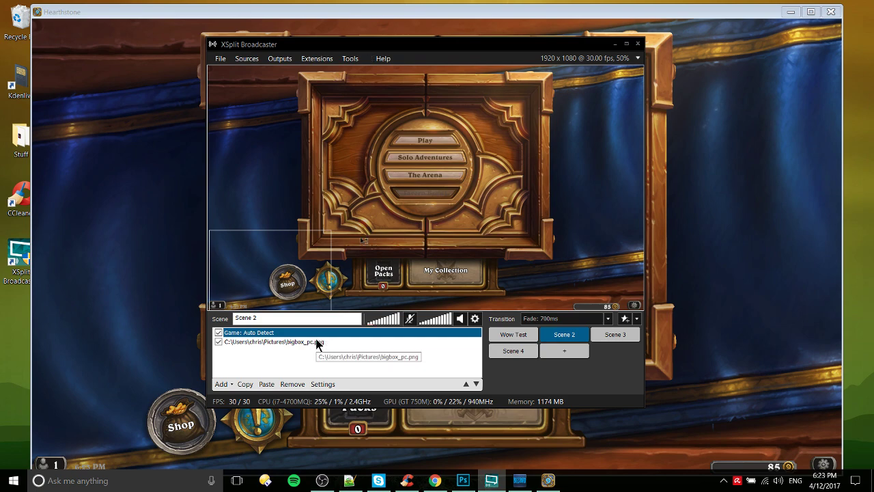
Reorder the sources so bigbox_pc.png sits above the Game: Auto Detect capture.
drag(319, 345, 321, 335)
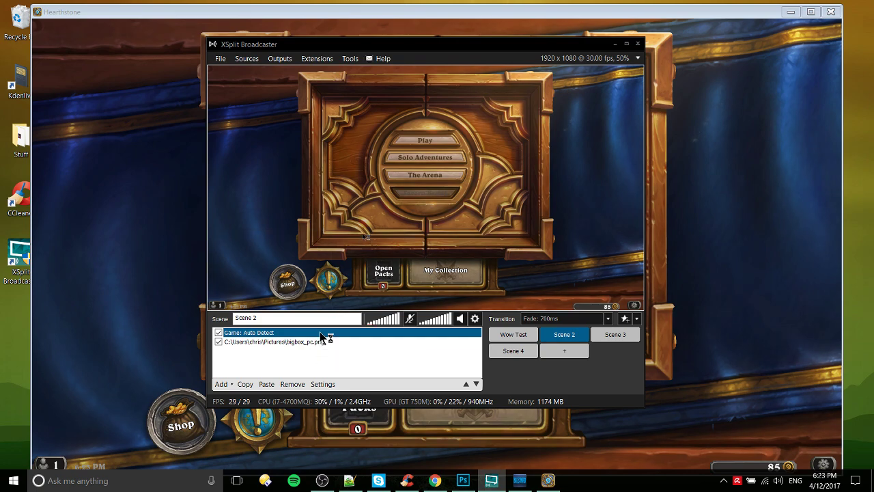
double_click(321, 335)
click(519, 104)
click(476, 386)
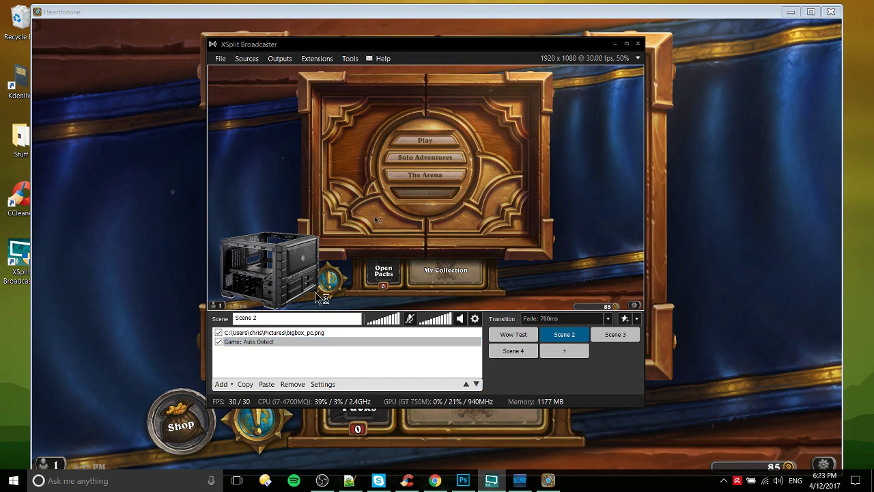
click(310, 342)
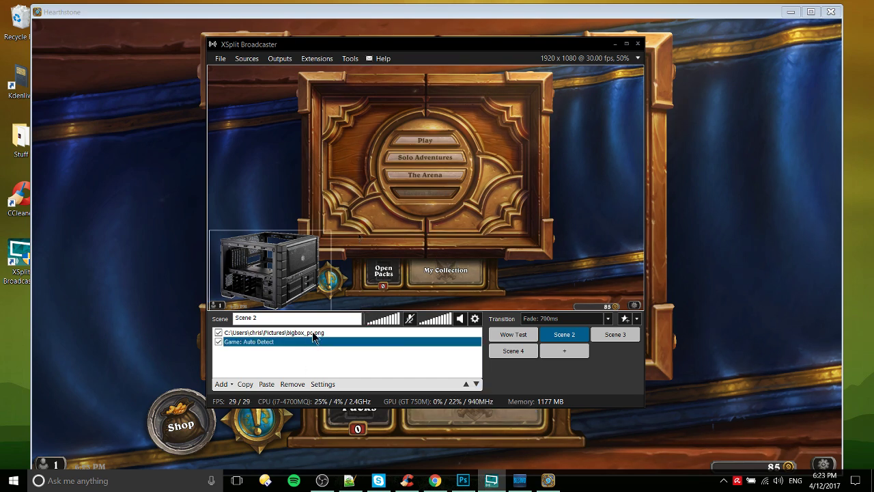
Position and slightly enlarge the PC case image in the preview's lower-left corner.
drag(288, 287, 293, 270)
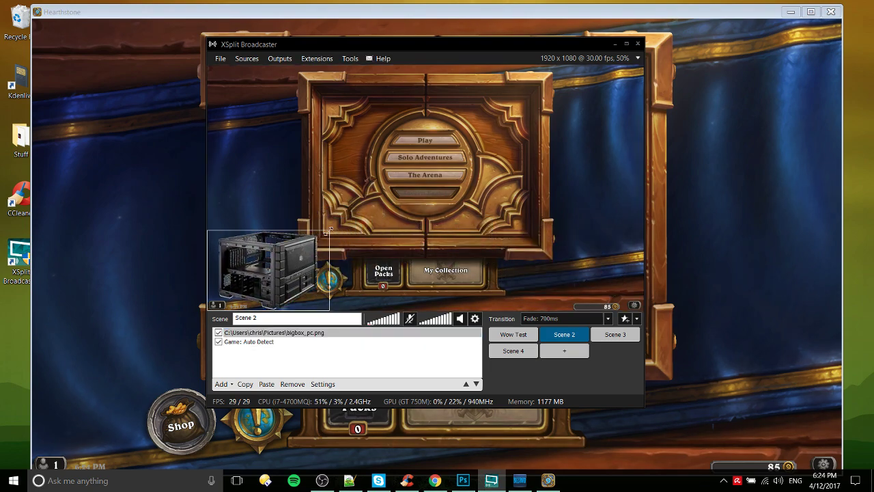
mouse_move(329, 230)
mouse_down()
mouse_move(334, 242)
mouse_move(342, 222)
mouse_up()
mouse_move(280, 270)
mouse_down()
mouse_move(560, 270)
mouse_move(355, 263)
mouse_move(282, 273)
mouse_up()
click(282, 273)
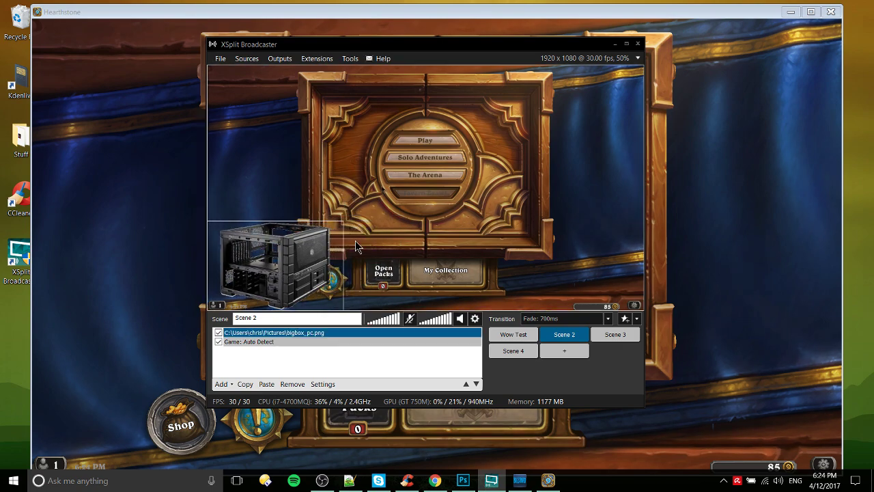
drag(346, 223, 334, 239)
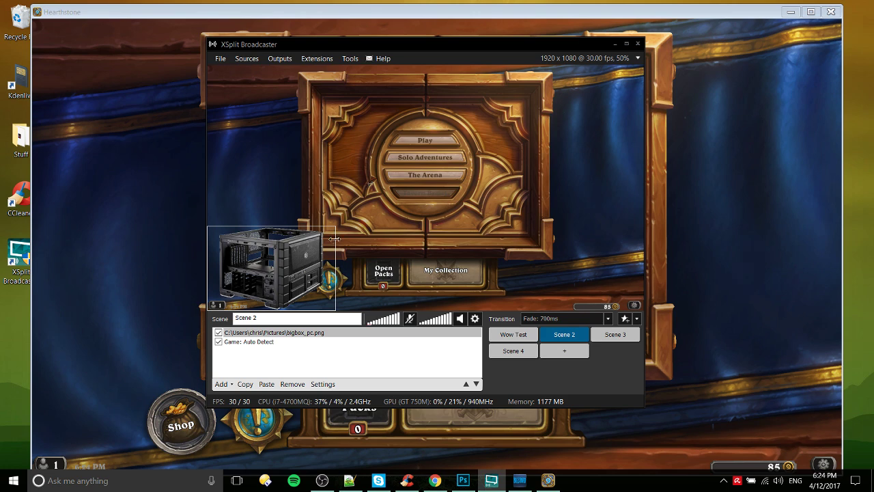
click(320, 354)
right_click(305, 350)
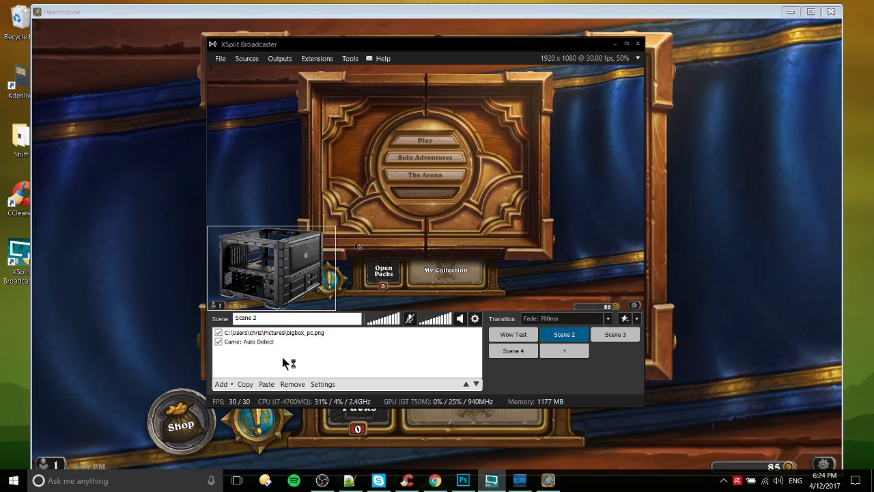
click(496, 98)
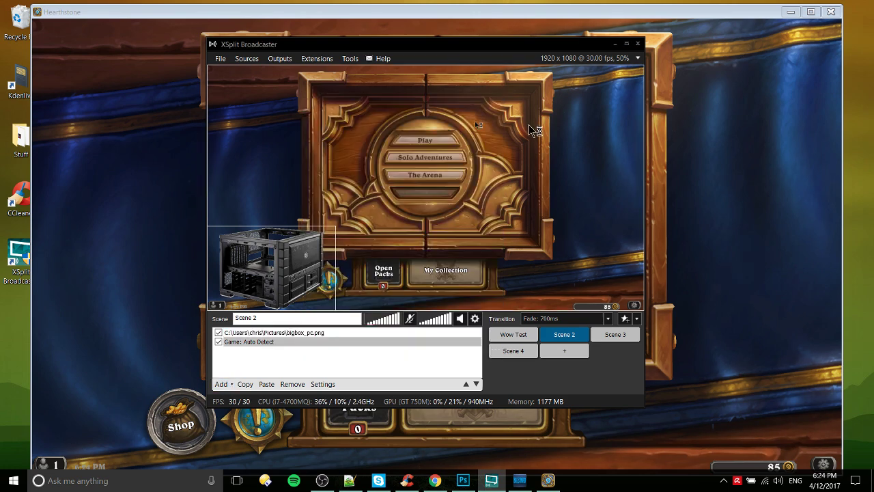
Add the Lenovo EasyCamera webcam as a new Scene 2 source.
click(221, 384)
mouse_move(308, 418)
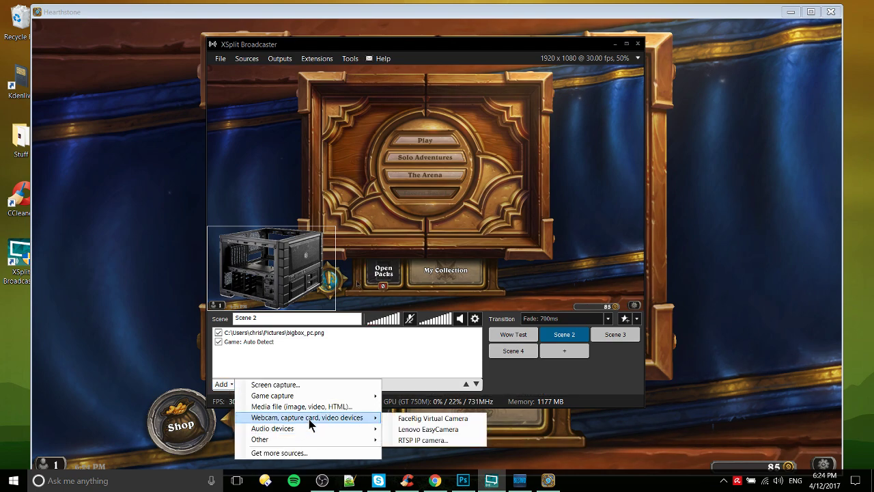
click(416, 429)
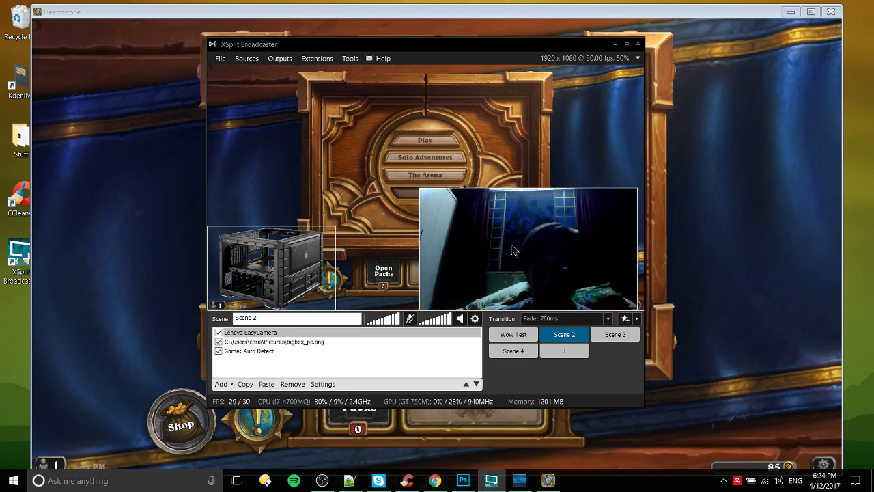
mouse_move(437, 200)
mouse_down()
mouse_move(498, 219)
mouse_move(429, 193)
mouse_up()
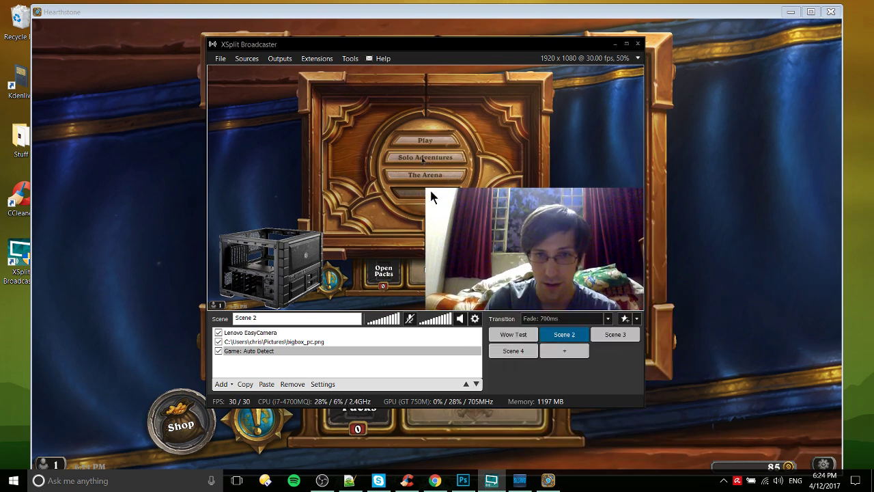
Shrink the webcam view into the preview's lower-right corner.
click(273, 350)
click(288, 341)
click(286, 333)
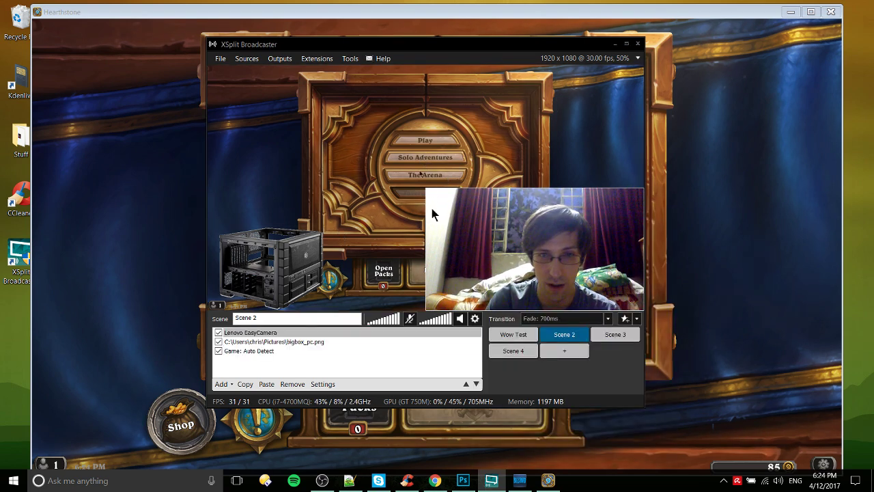
click(448, 195)
drag(447, 194, 526, 224)
click(305, 332)
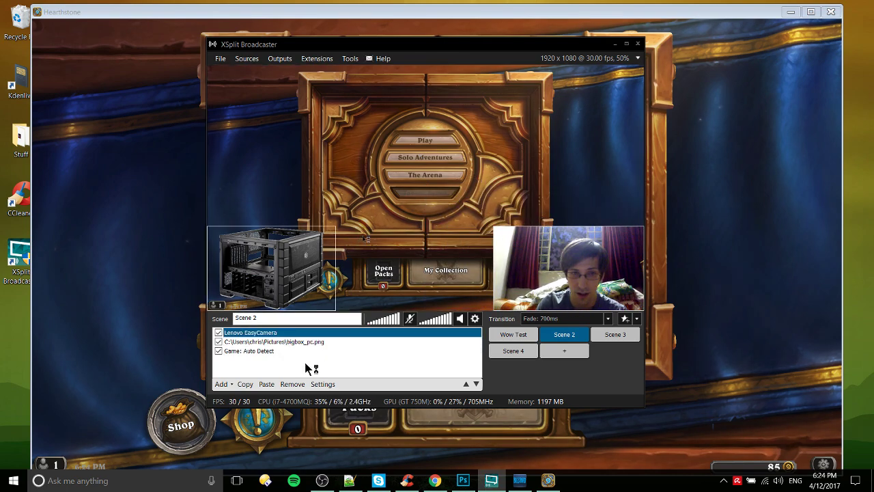
click(578, 259)
click(474, 230)
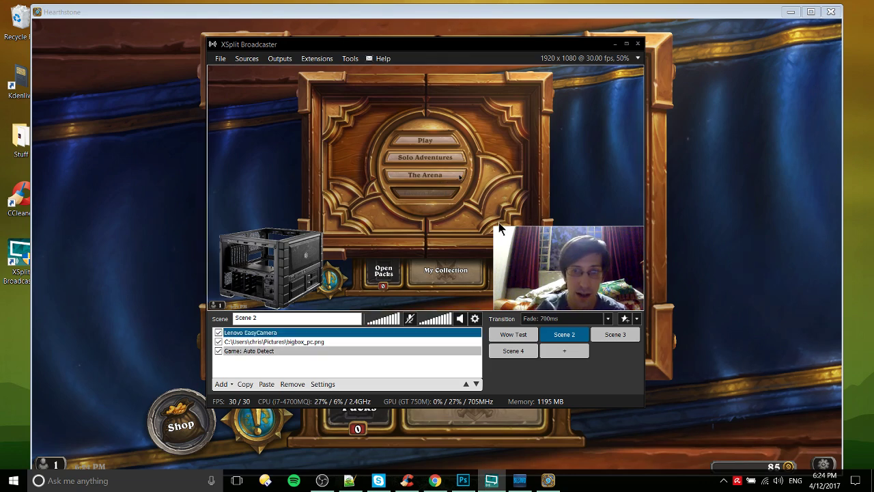
click(519, 245)
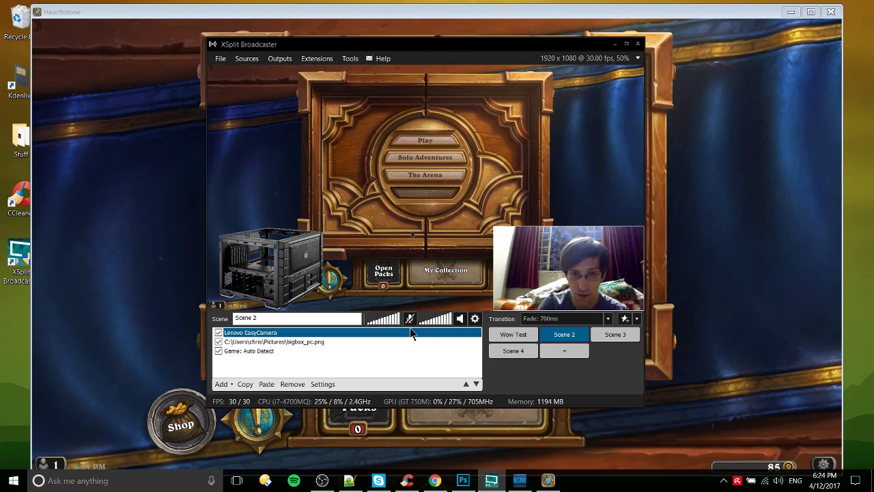
Open the Lenovo EasyCamera properties on the Color tab and move the panel off the preview.
double_click(432, 348)
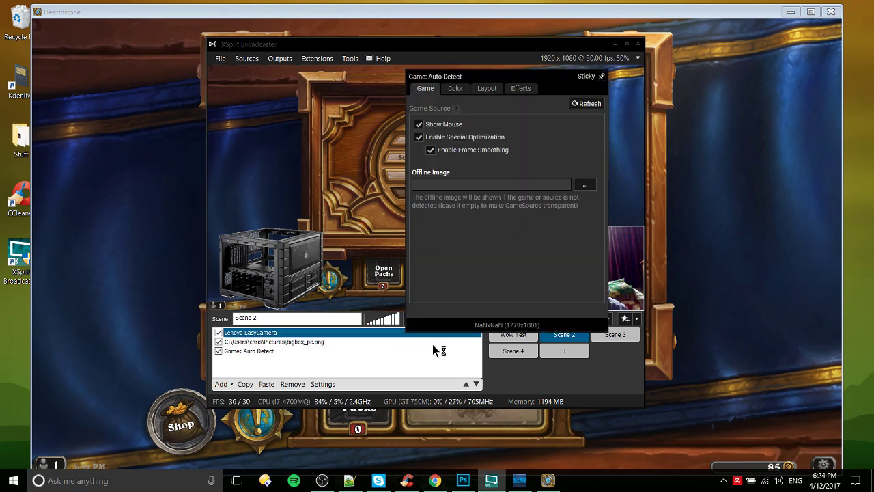
click(456, 88)
drag(502, 71, 712, 93)
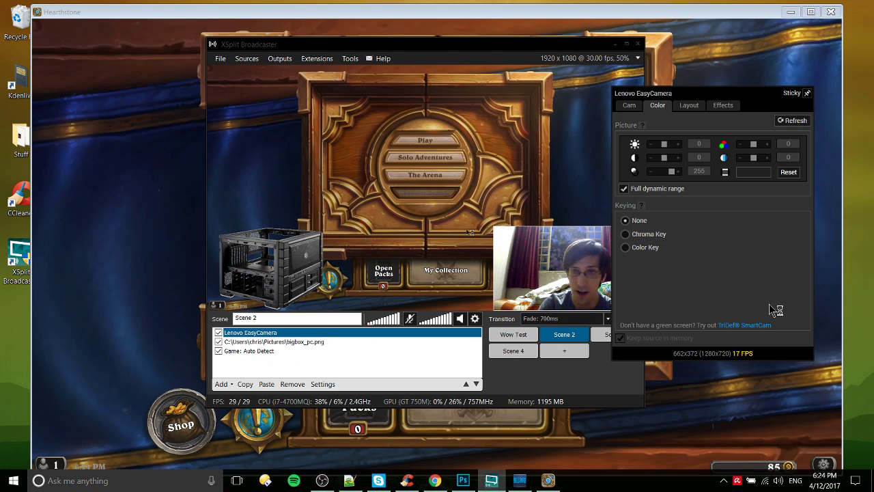
drag(695, 100, 705, 96)
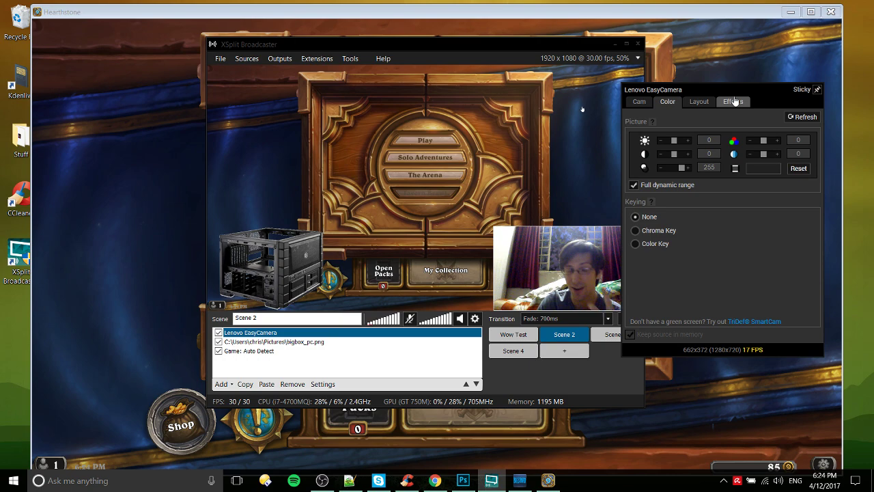
drag(757, 96, 775, 98)
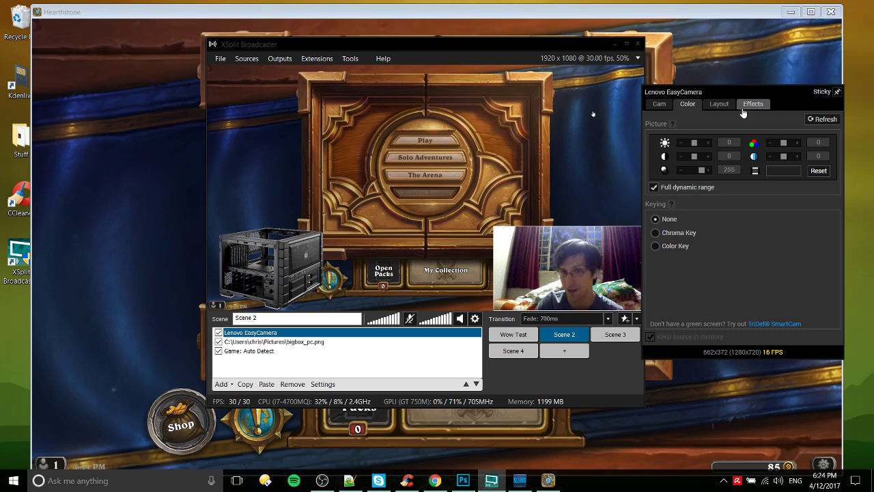
Try the webcam's Chroma Key and Color Key modes, keeping Green as the key colour.
click(679, 235)
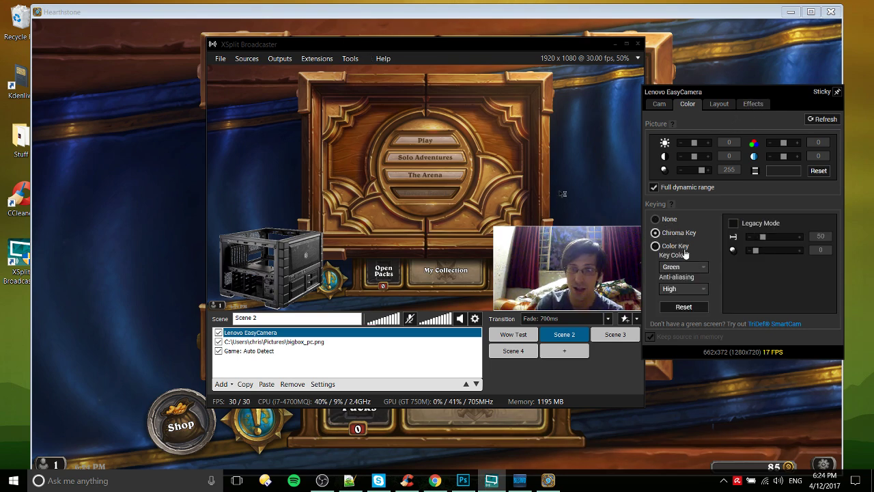
click(683, 249)
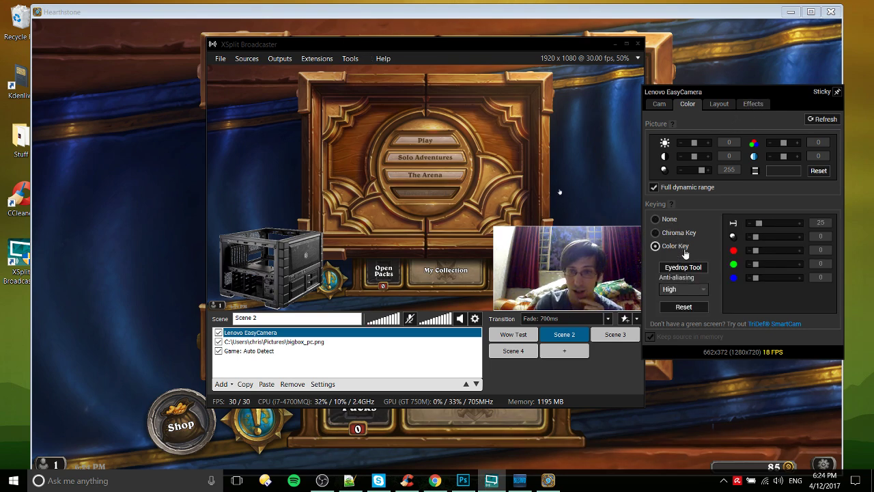
click(690, 239)
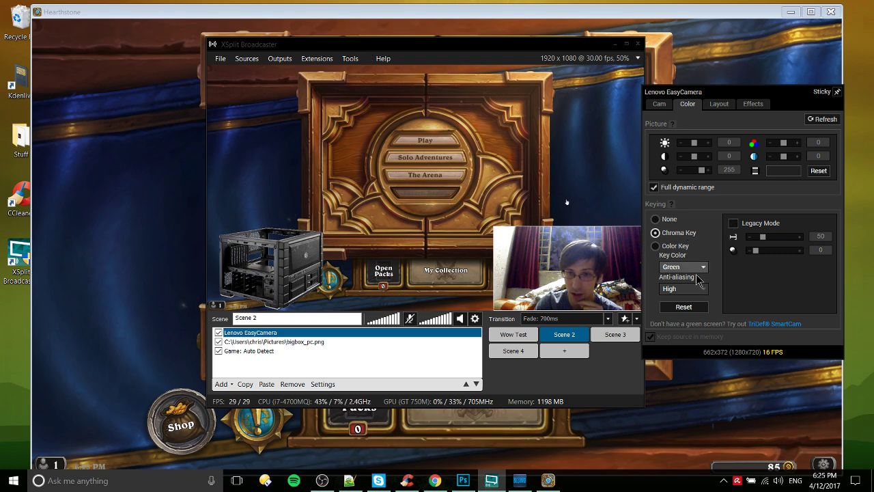
click(699, 269)
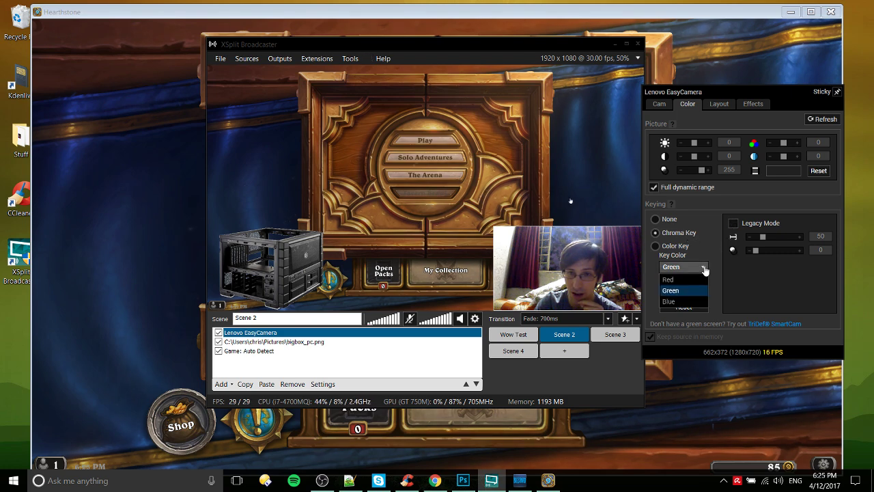
click(705, 269)
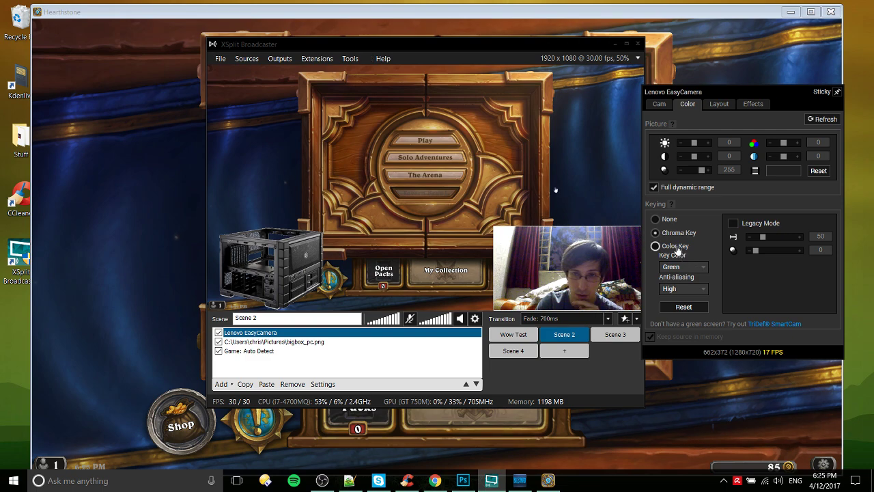
click(678, 248)
click(688, 233)
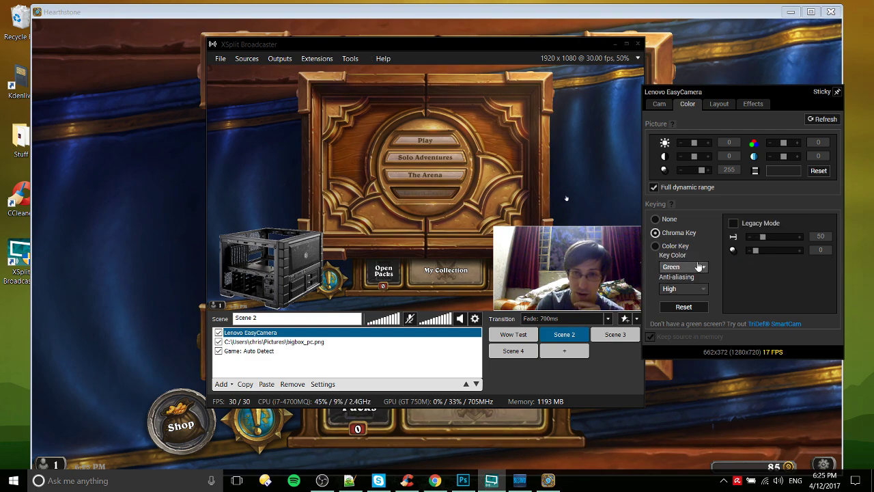
click(683, 267)
click(683, 268)
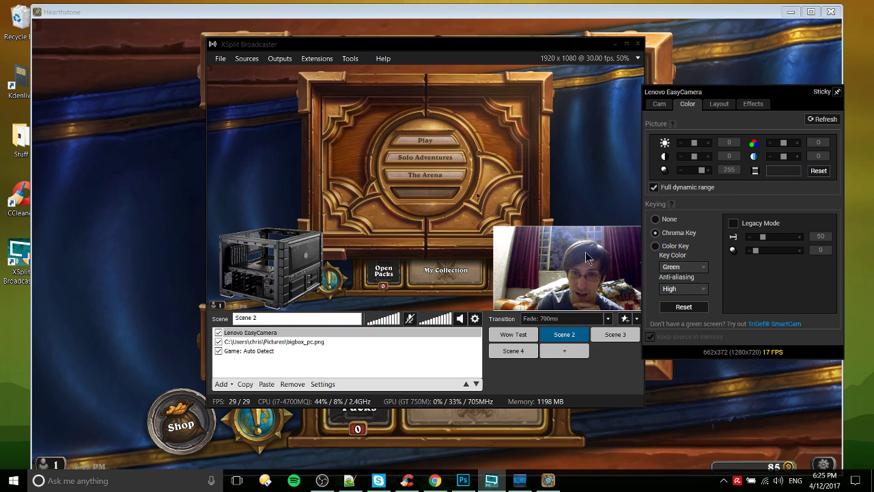
Reselect the webcam, confirm Green as key colour, and shift the properties panel left.
click(545, 259)
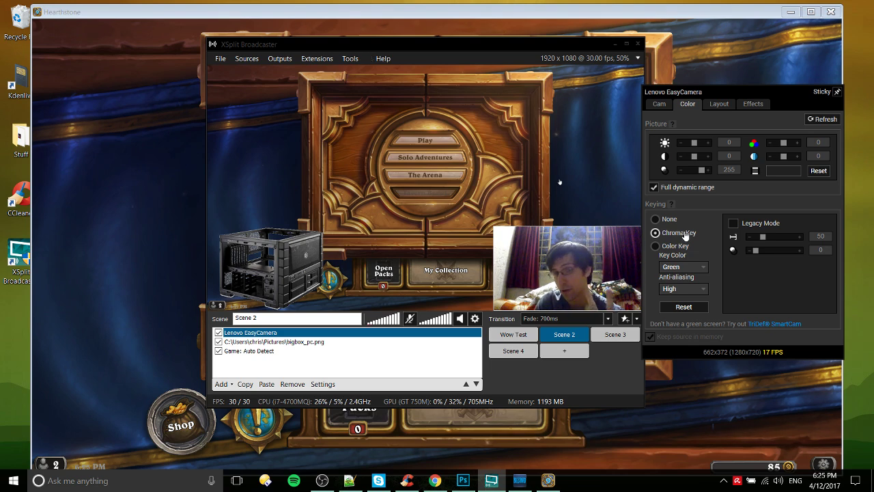
click(584, 265)
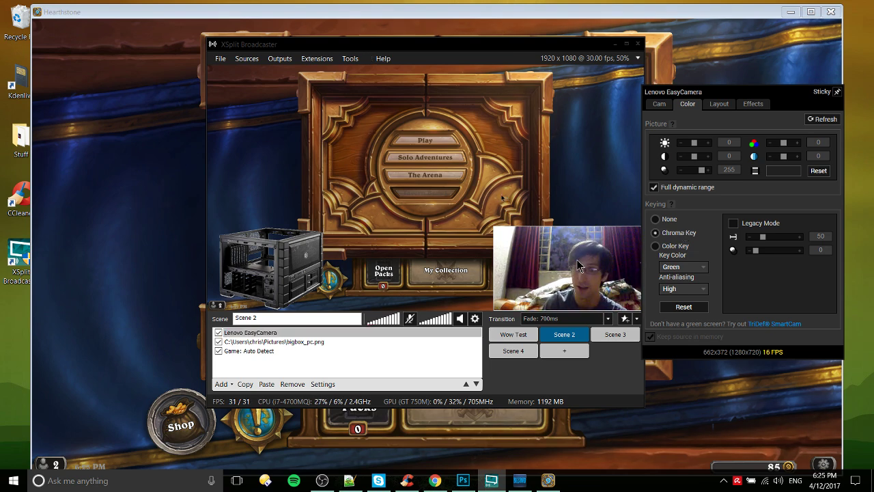
click(704, 267)
click(671, 290)
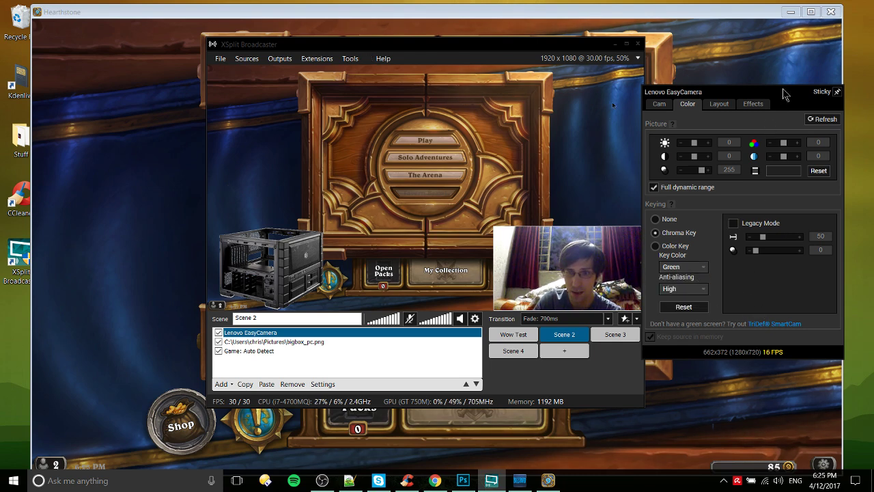
drag(786, 89, 743, 90)
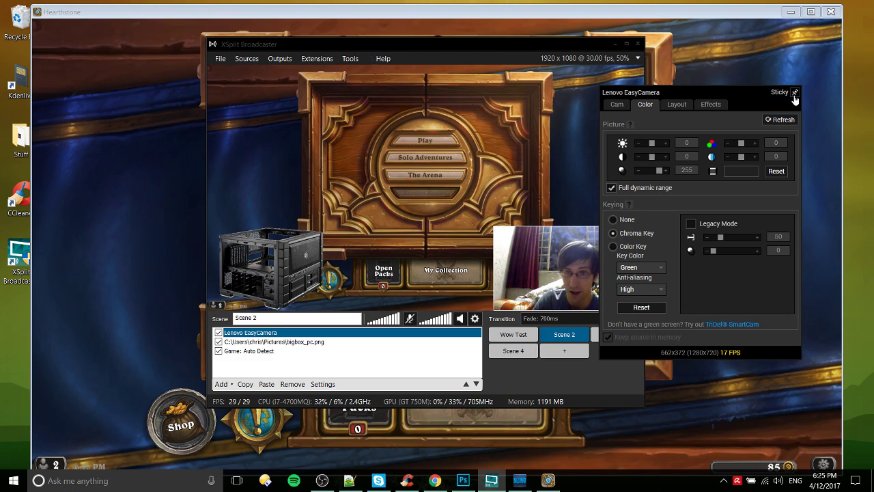
drag(710, 93, 651, 90)
Restore XSplit over Hearthstone, select the Lenovo EasyCamera source, and unmute the microphone.
click(782, 142)
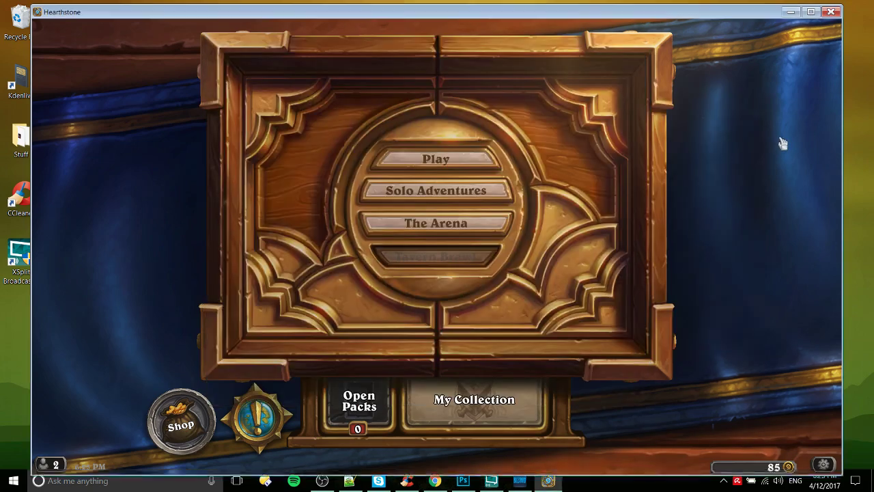
click(491, 480)
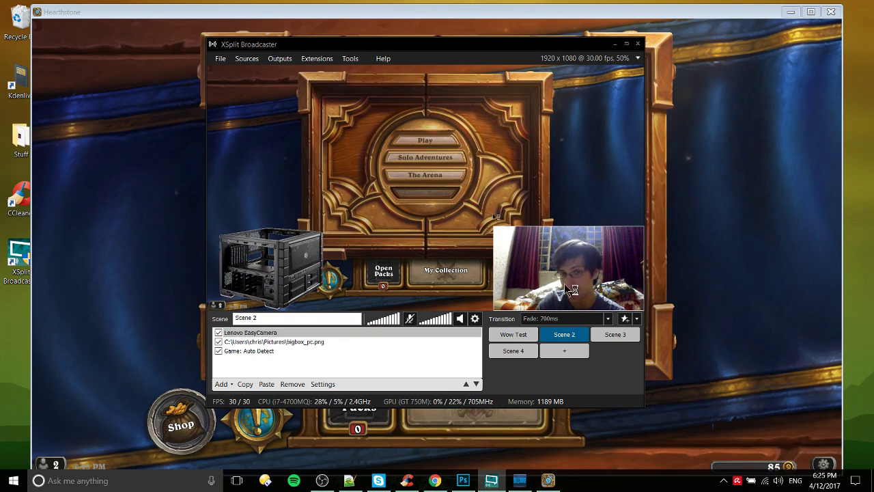
click(640, 300)
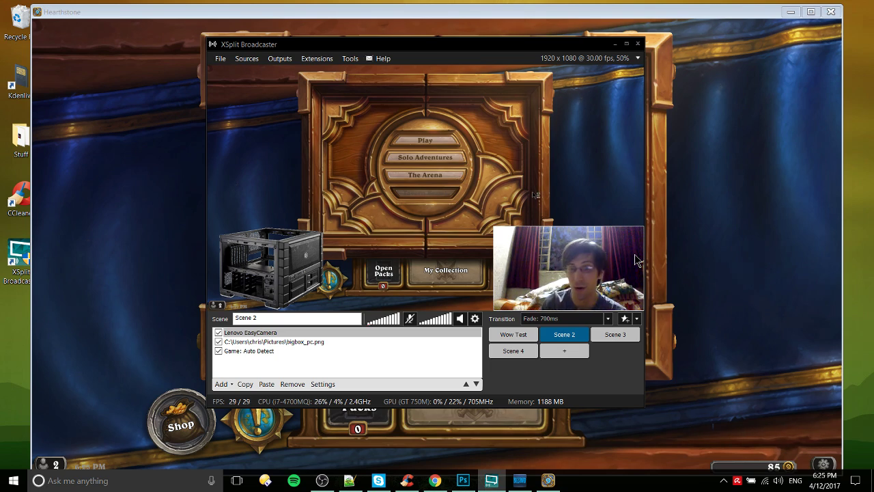
click(495, 287)
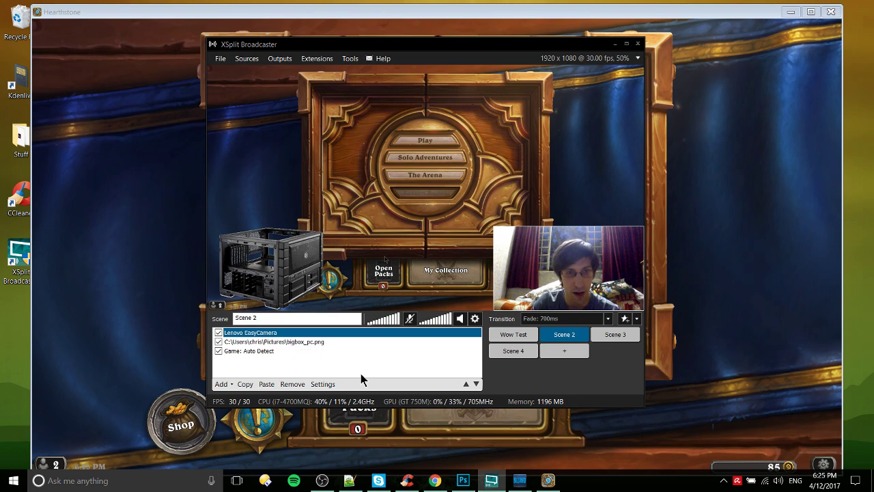
click(410, 319)
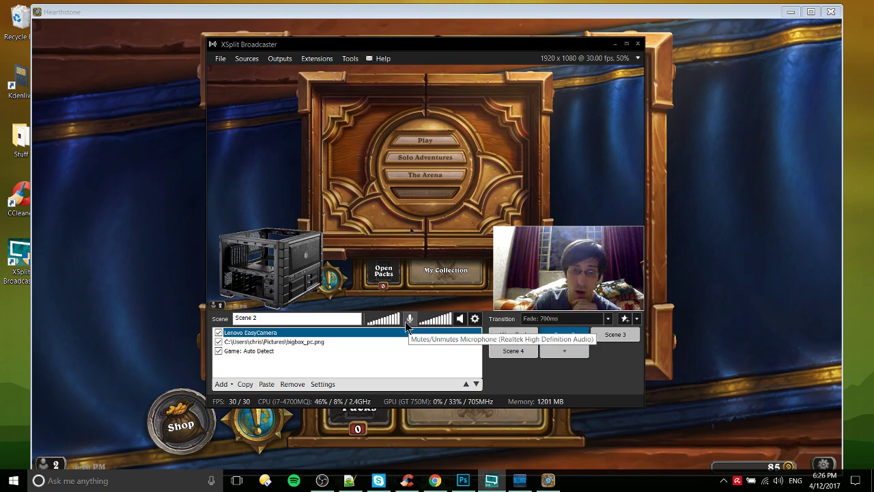
mouse_move(379, 329)
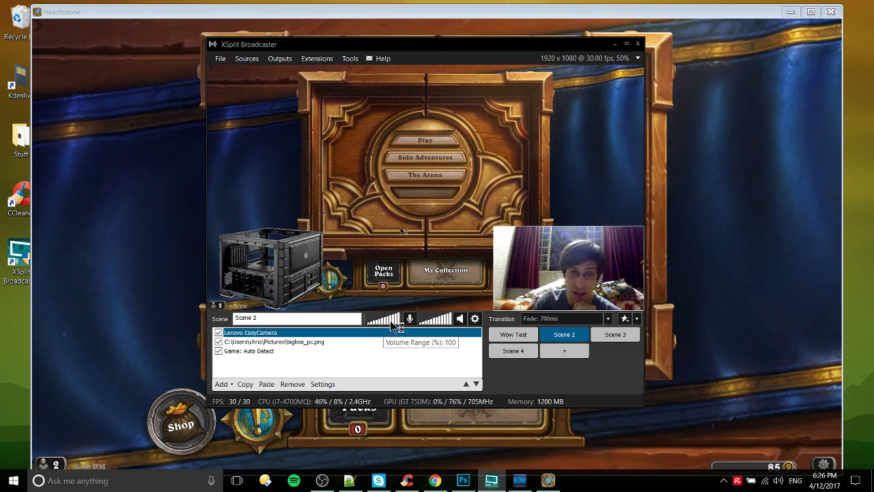
Confirm Default Speakers, Realtek mic and silence detection (threshold 5, 1000 ms) in Audio settings, then OK.
click(474, 318)
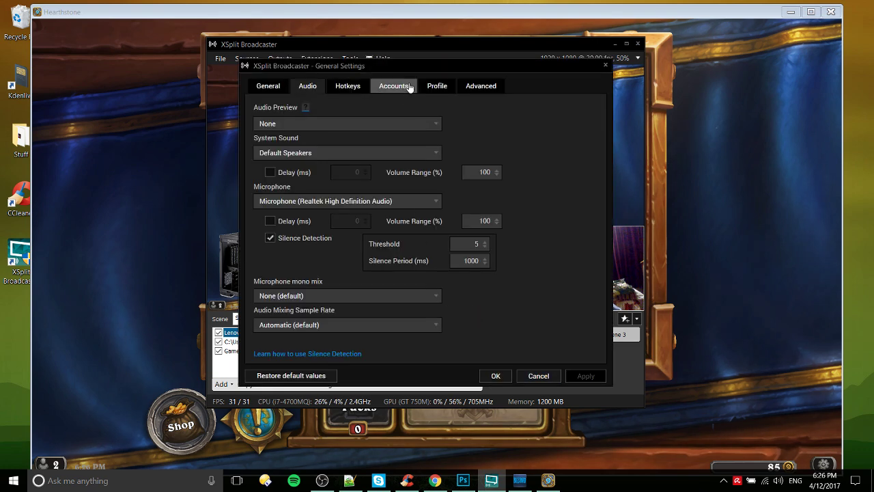
drag(419, 70, 627, 111)
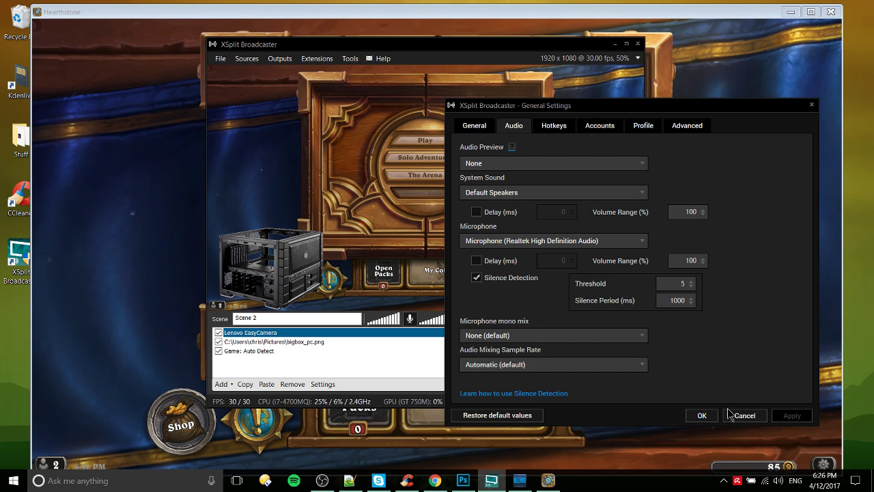
click(708, 415)
Open the Local Recording output's properties from the Outputs menu.
drag(456, 53, 427, 52)
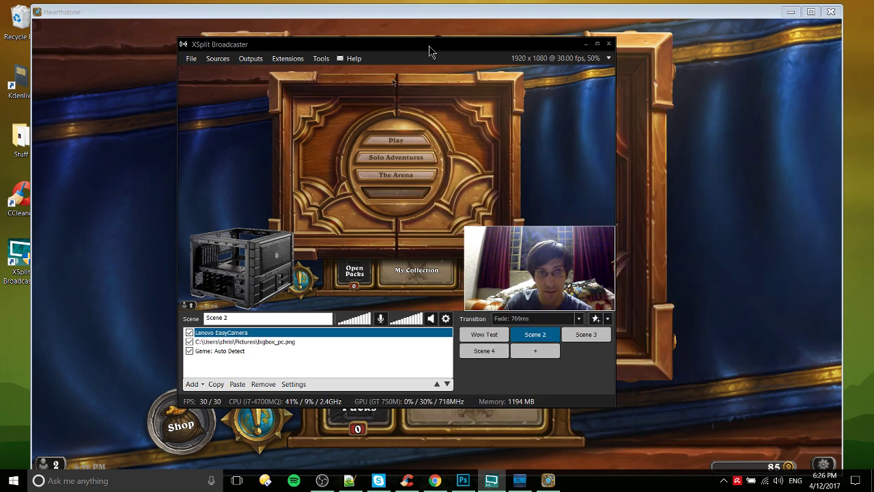
click(250, 59)
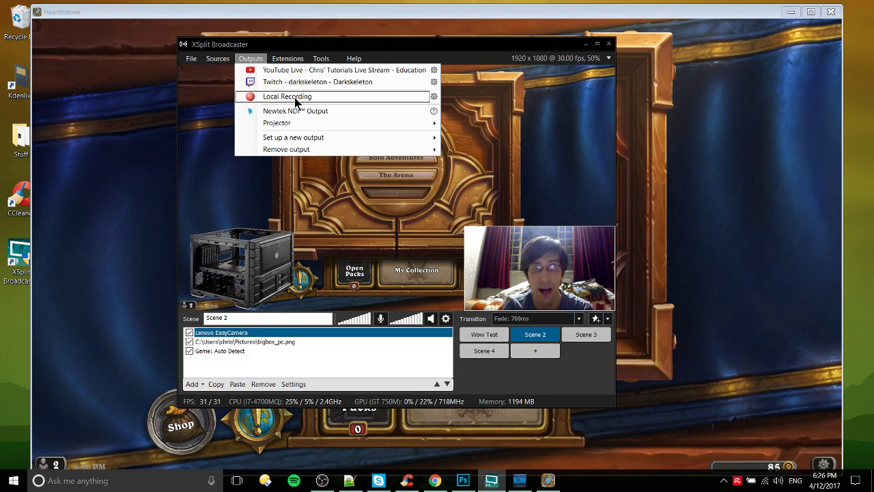
click(433, 96)
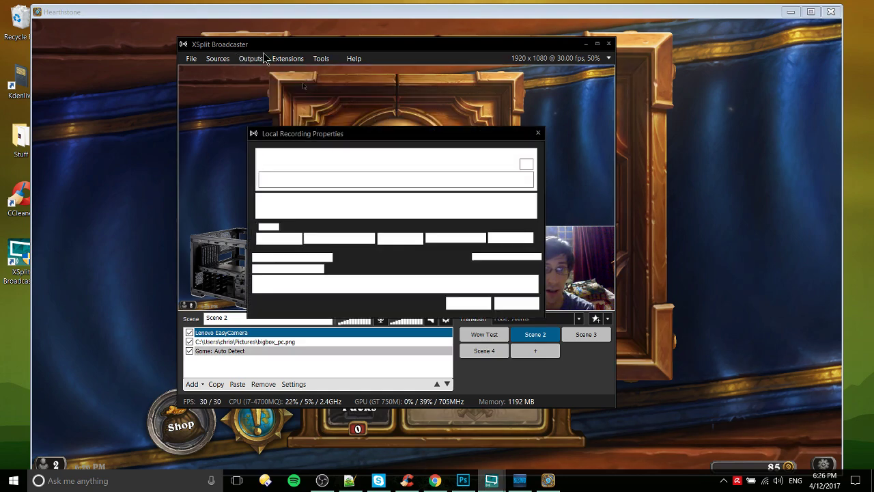
drag(355, 151, 493, 98)
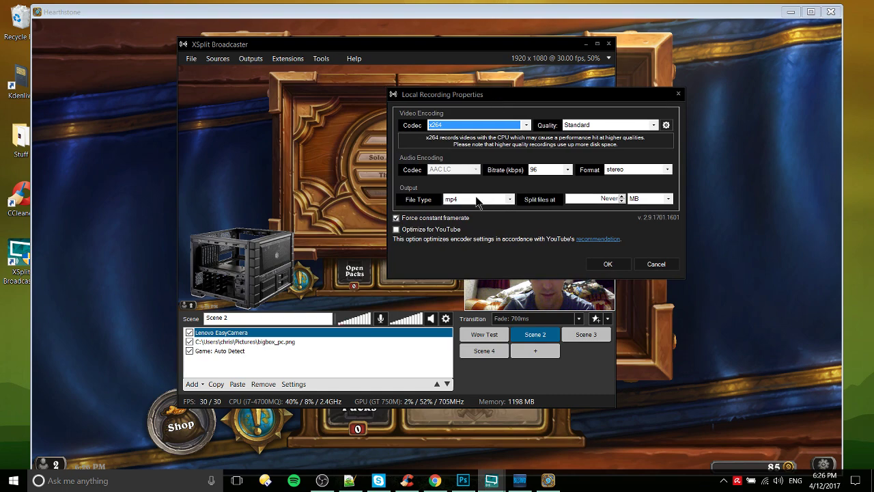
Set the recording file type to mp4, leave Split files at Never, and save.
click(493, 198)
click(529, 98)
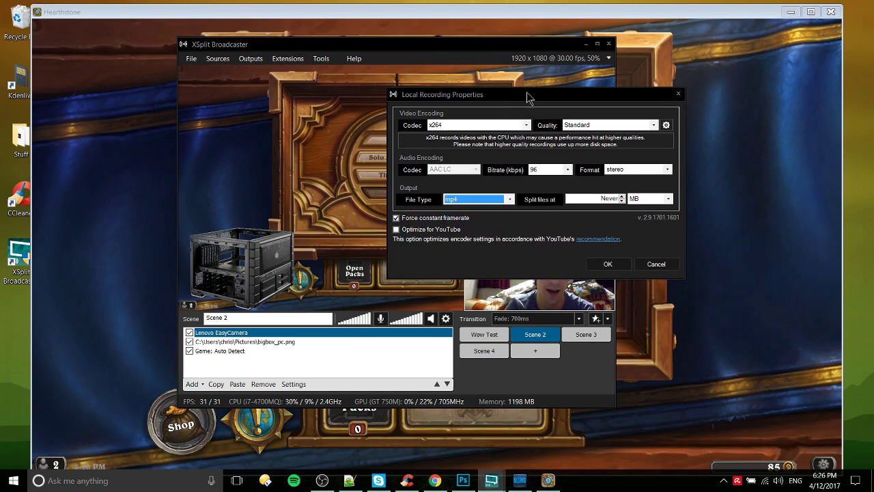
click(481, 199)
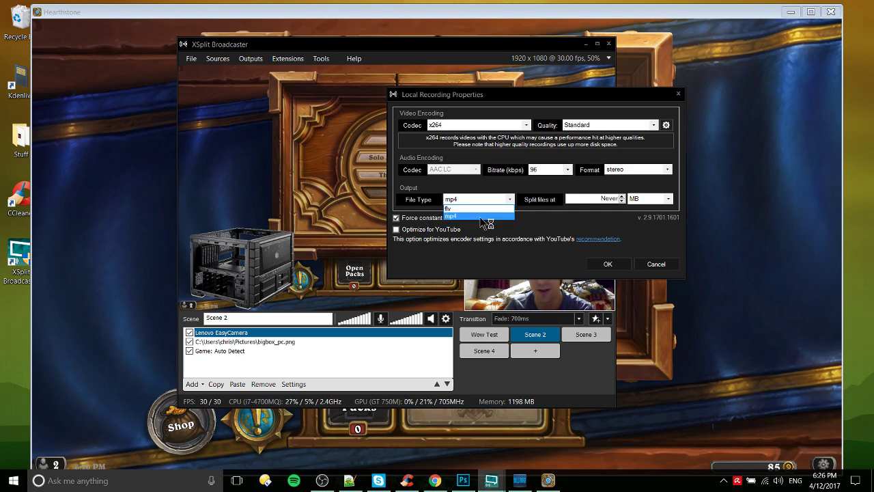
click(480, 216)
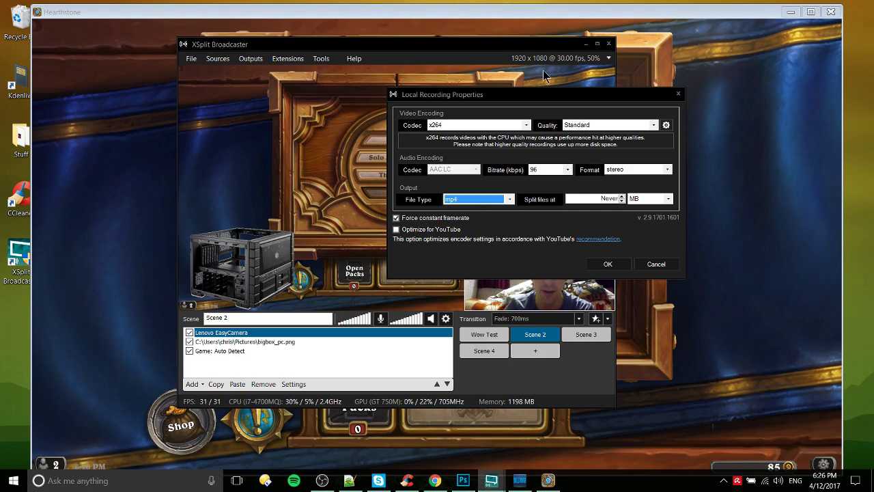
mouse_move(542, 102)
mouse_down()
mouse_move(594, 59)
mouse_move(586, 91)
mouse_move(554, 107)
mouse_up()
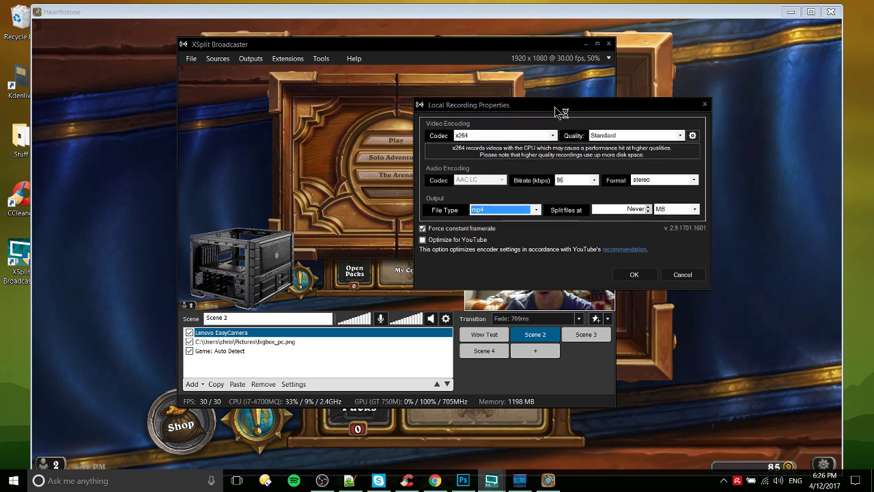
click(612, 211)
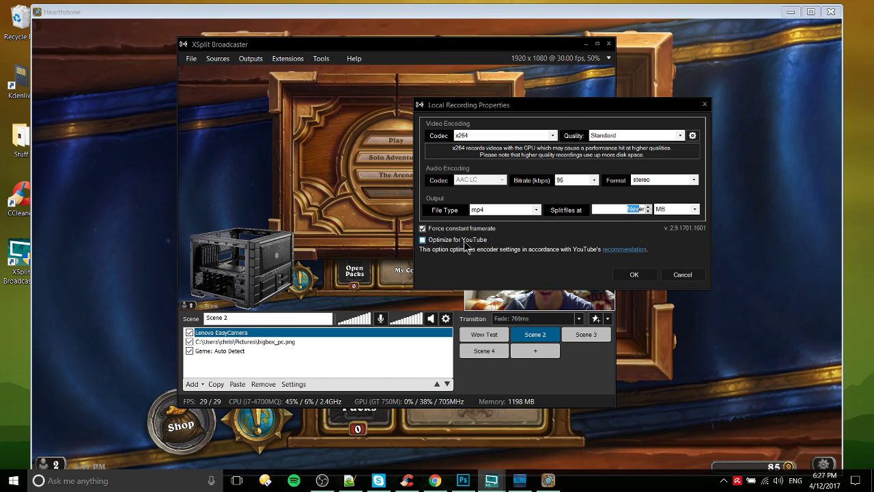
click(634, 274)
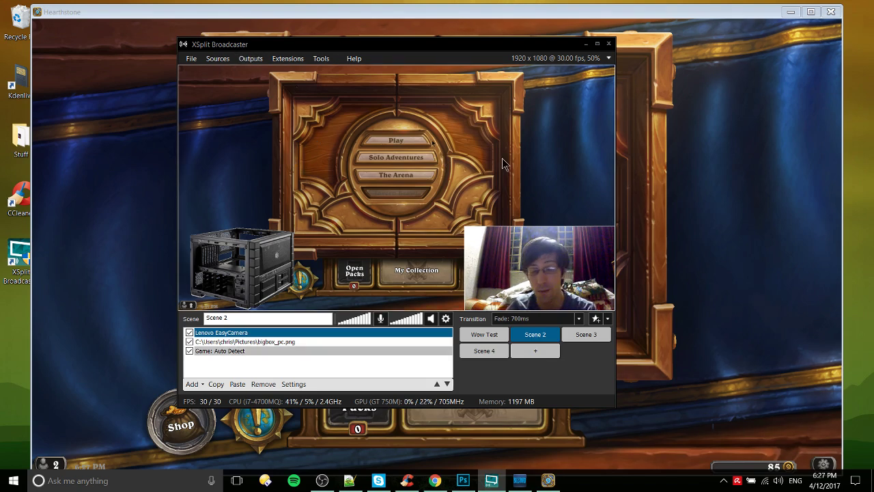
click(300, 60)
mouse_move(316, 63)
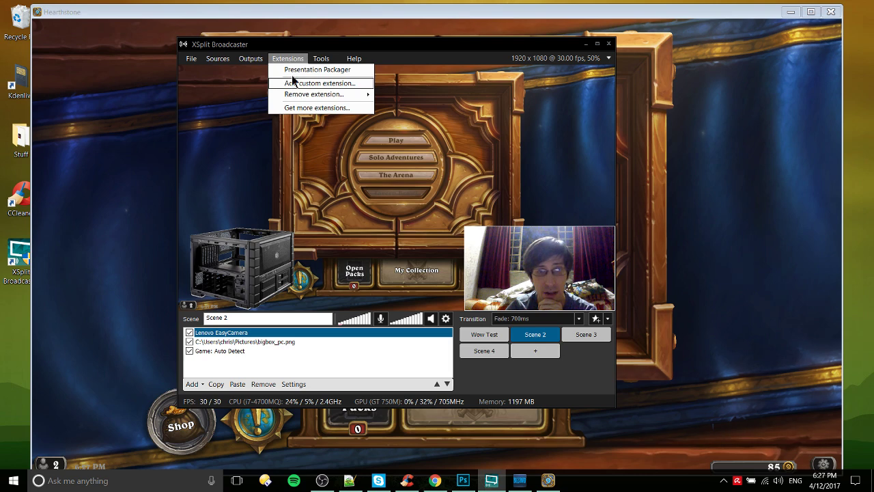
mouse_move(304, 95)
click(317, 59)
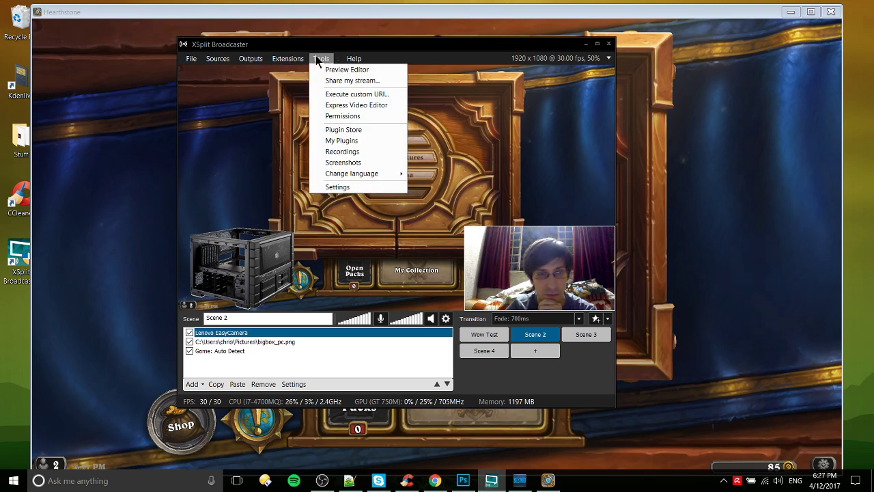
mouse_move(216, 59)
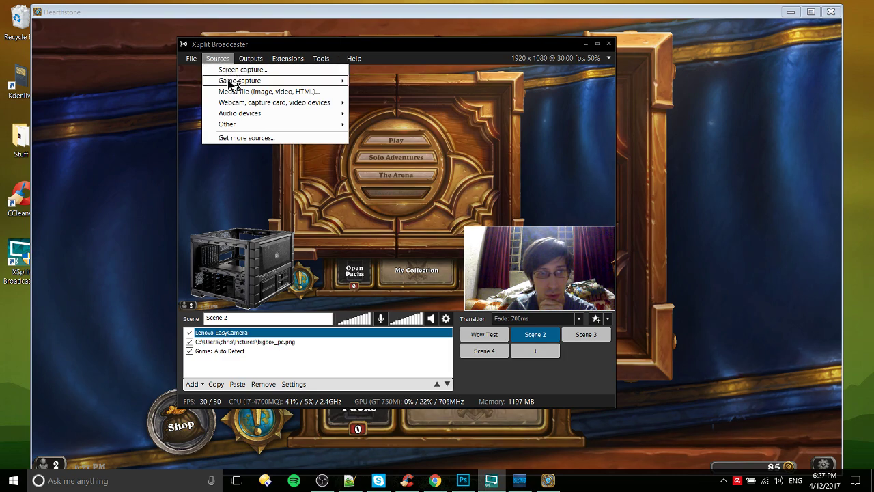
mouse_move(233, 125)
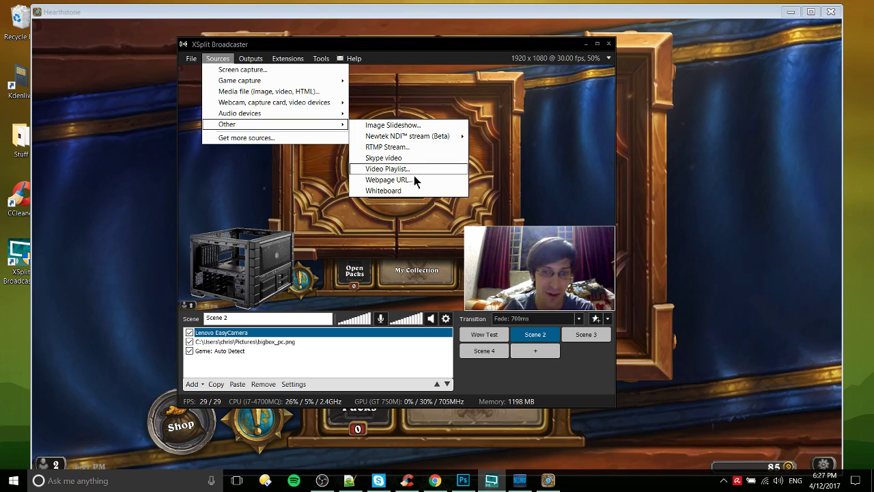
click(218, 58)
click(192, 58)
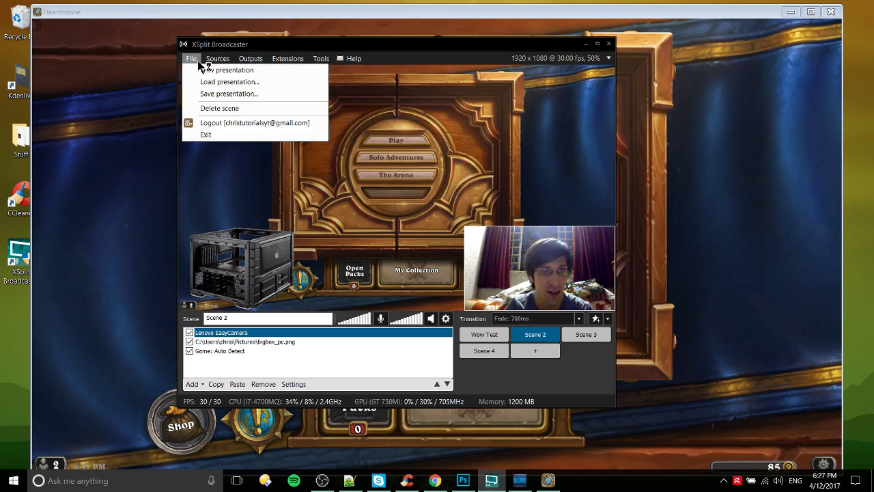
click(191, 58)
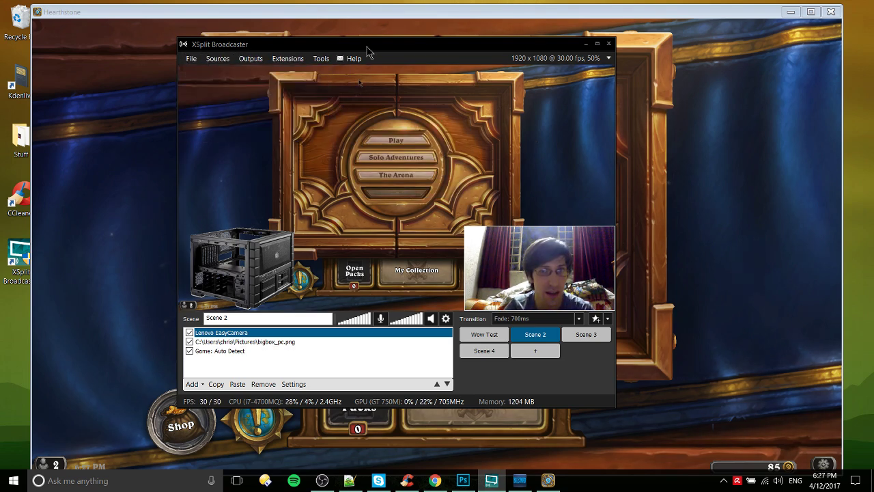
Review the 1920 x 1080 at 30 fps canvas options unchanged, then reveal the hidden tray icons.
click(438, 110)
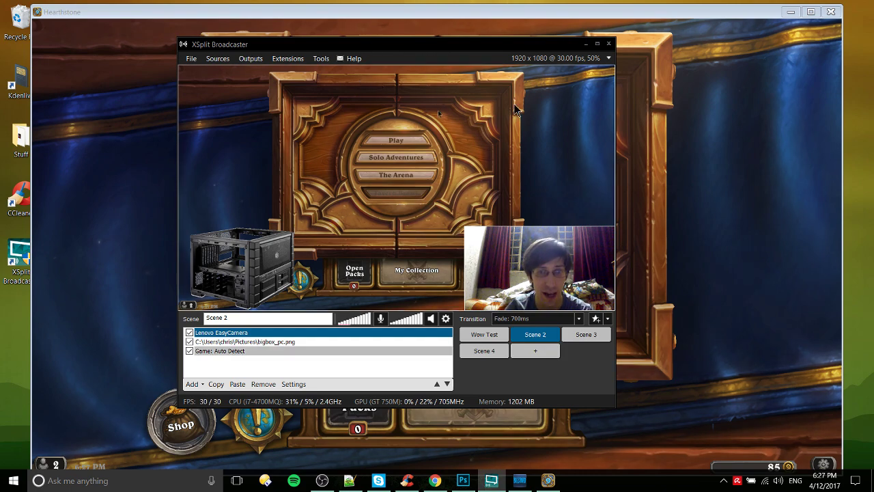
click(573, 62)
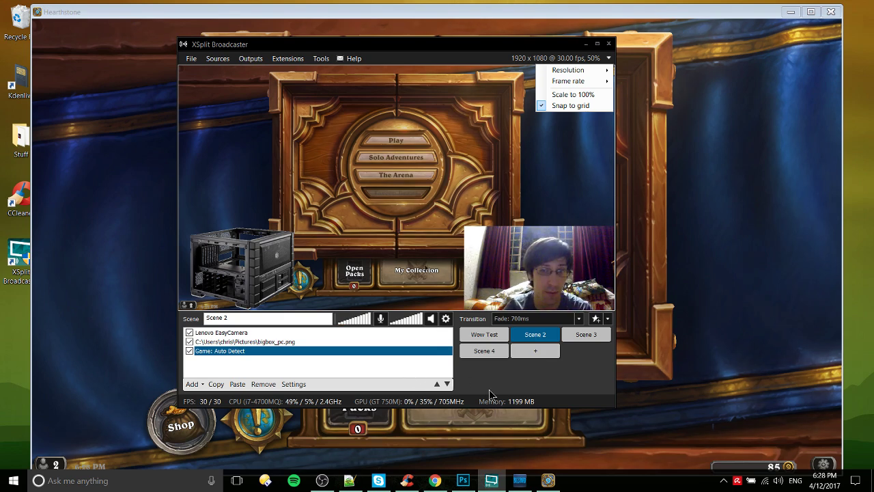
click(444, 58)
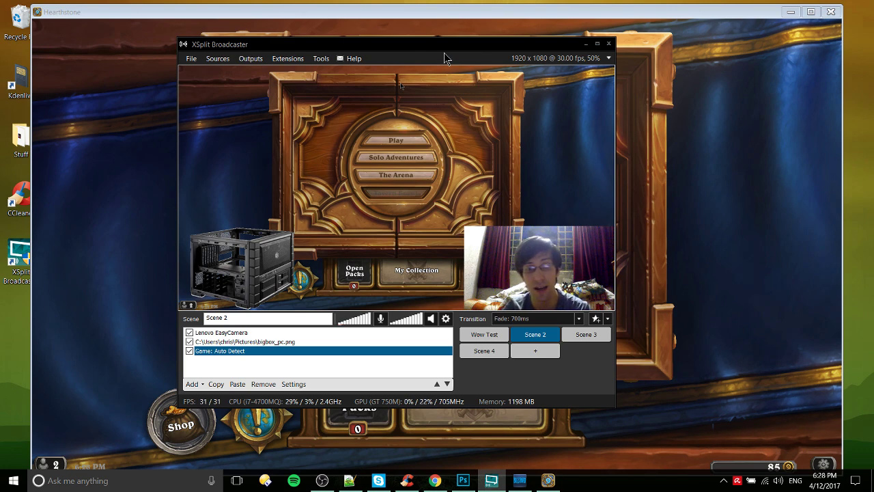
click(724, 480)
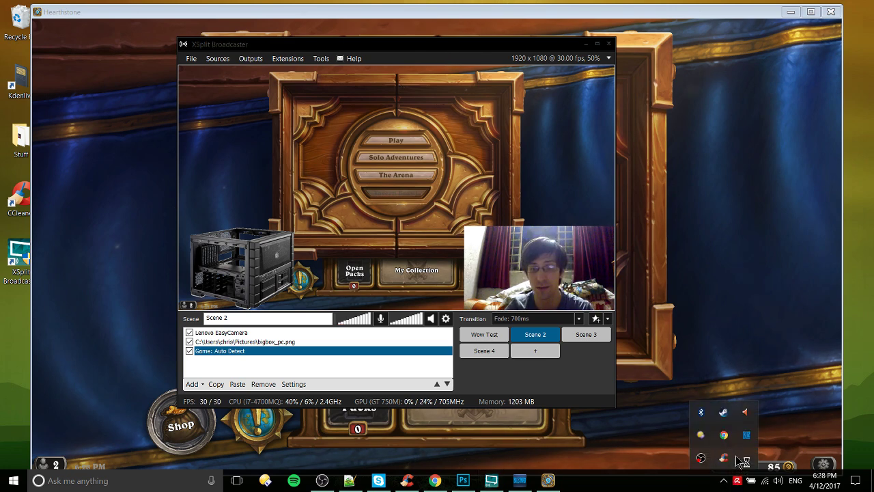